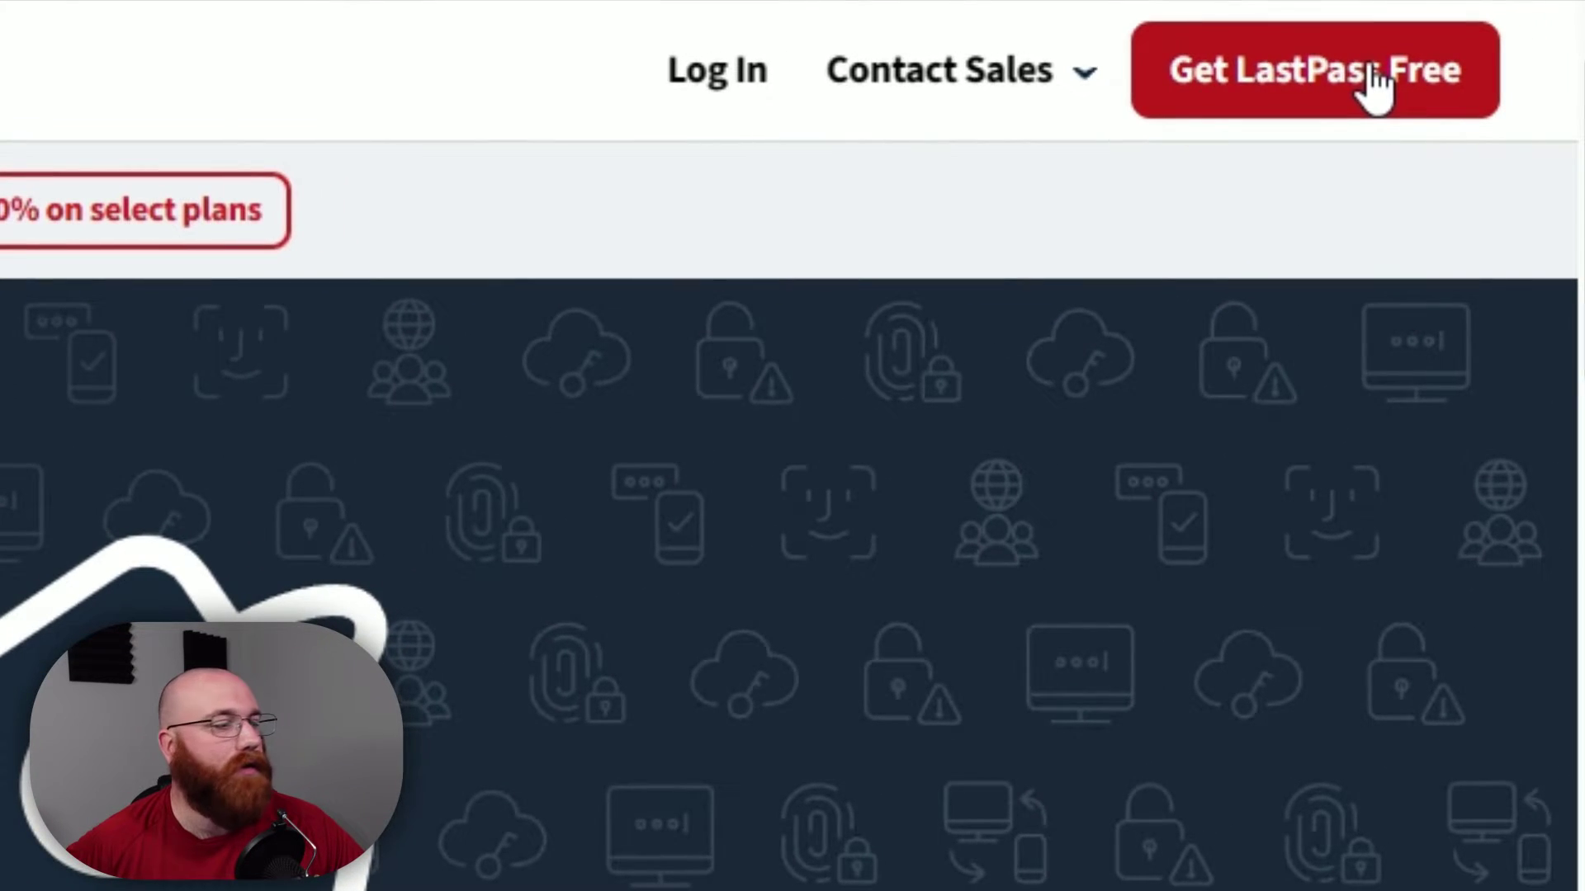
Start the free sign-up with Get LastPass Free and create the LastPass account
left_click(1374, 83)
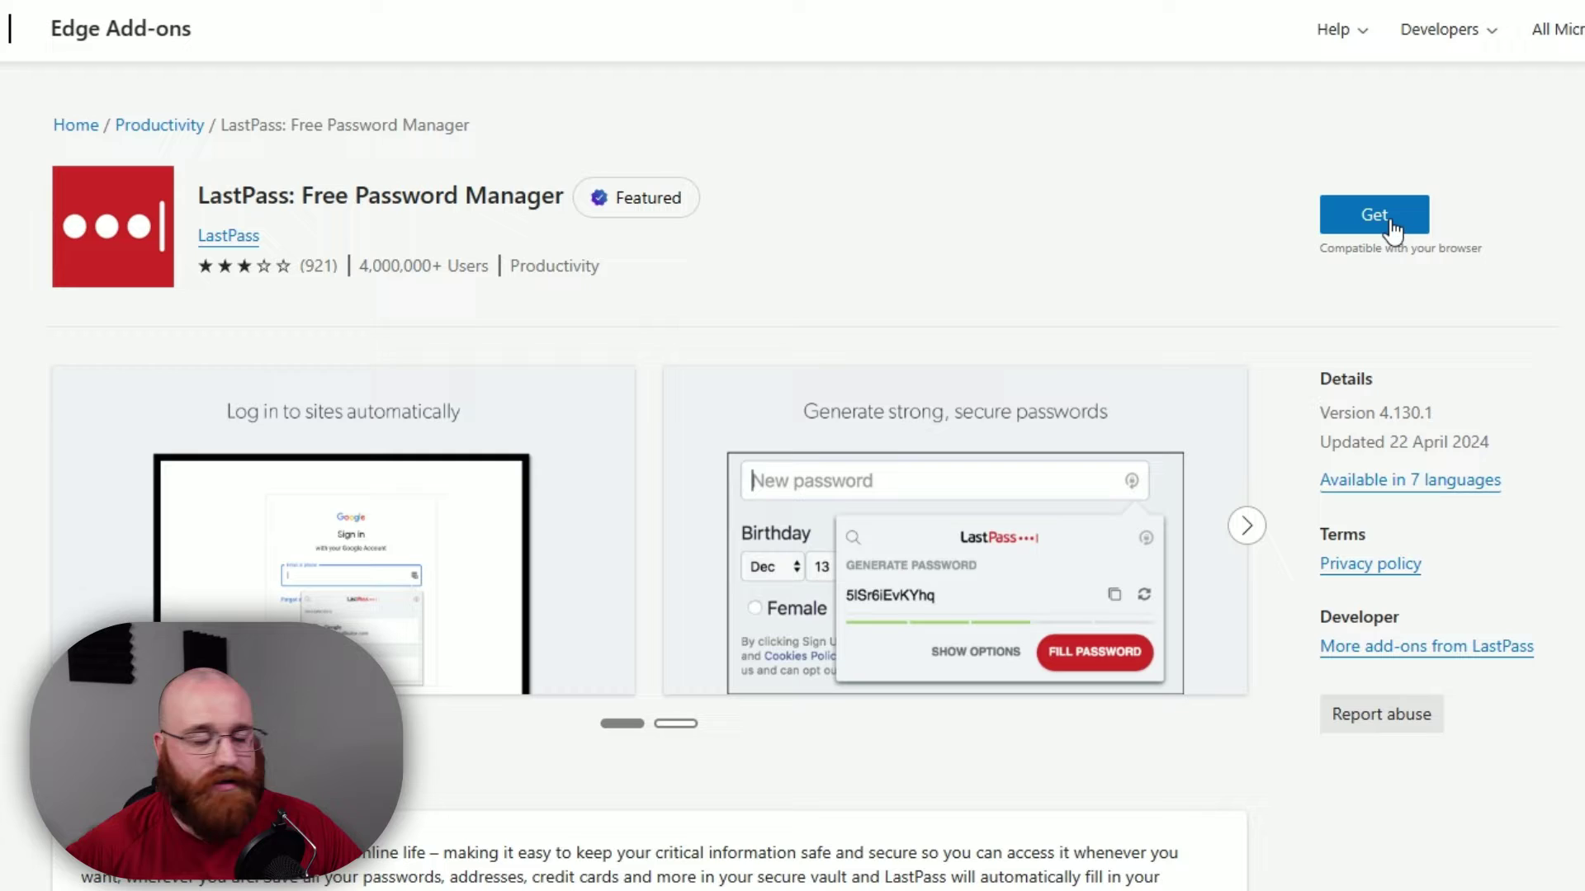
Get the LastPass: Free Password Manager add-on and approve adding the extension to Edge
left_click(1391, 225)
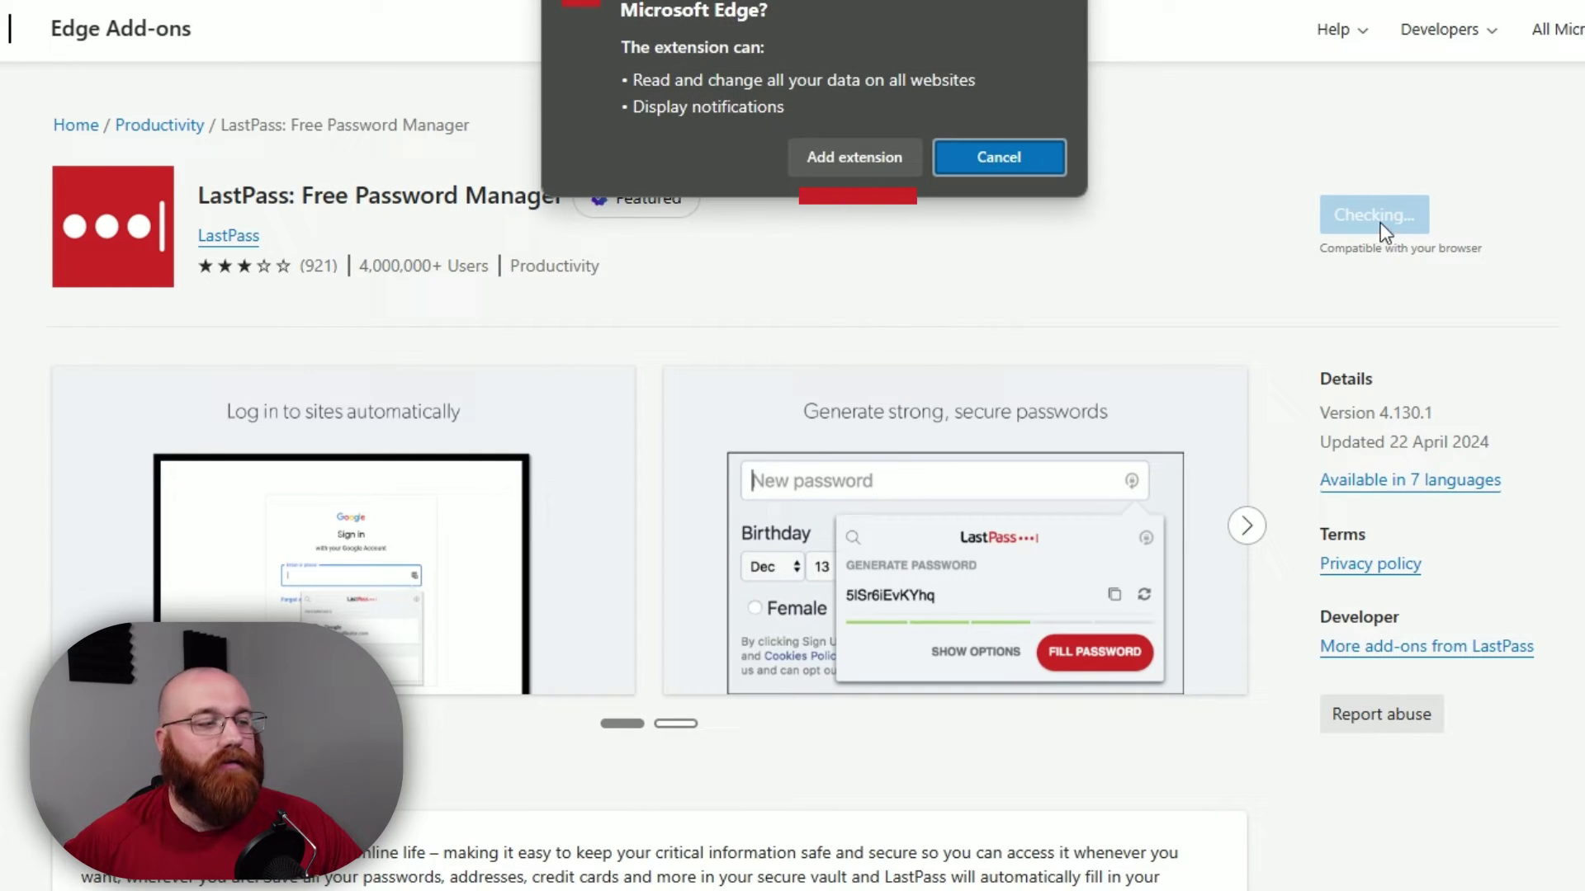
left_click(858, 162)
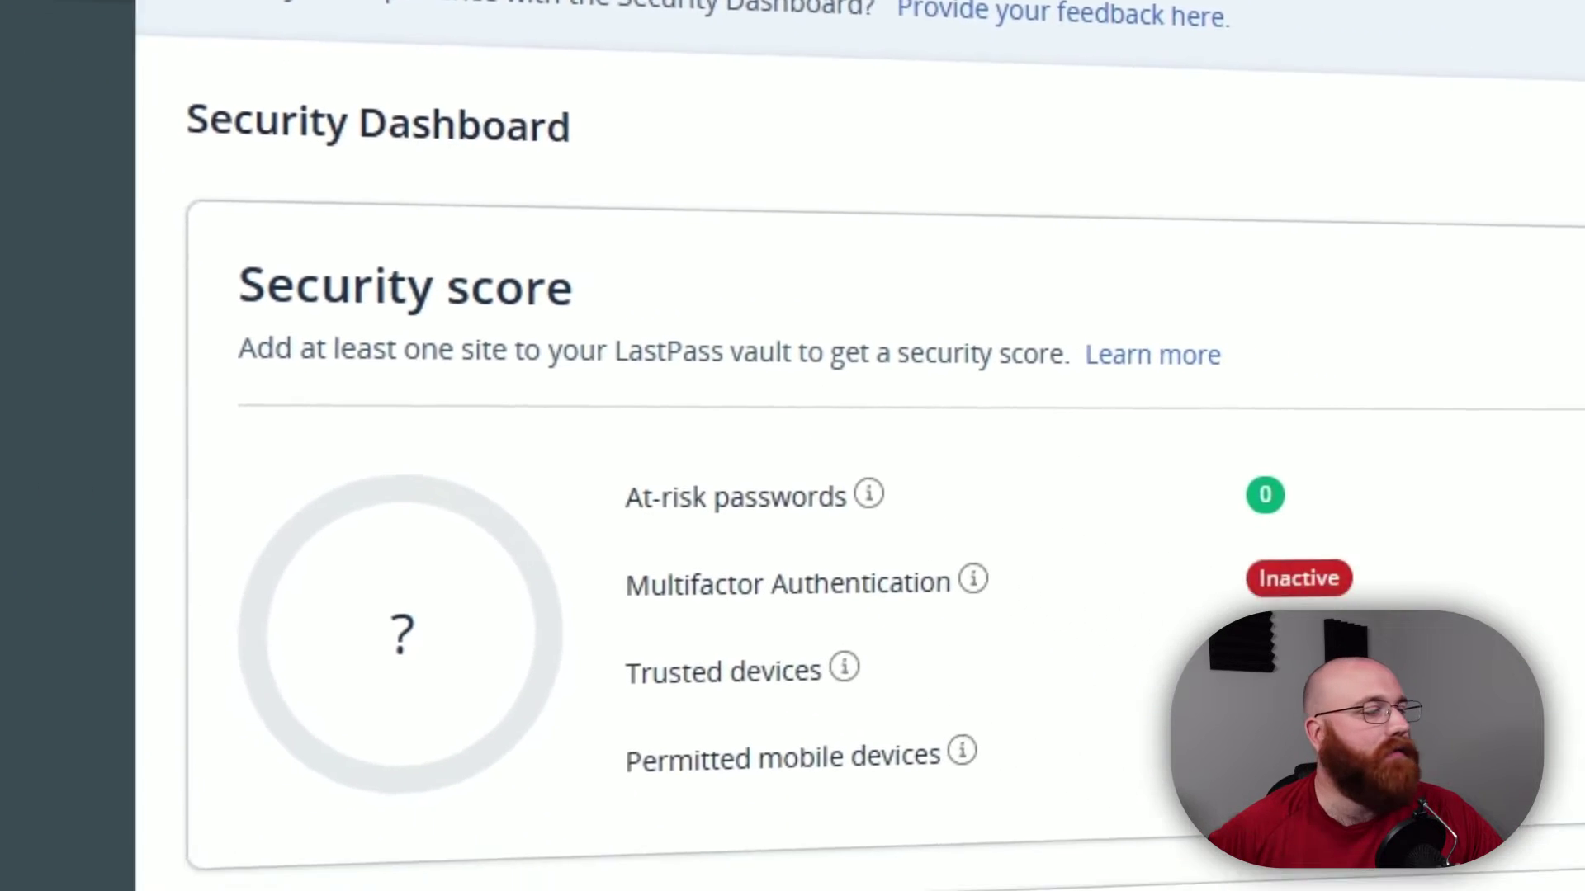
Visit All Items and Sharing Center, then view the 1/10 Earn a 10% discount checklist
left_click(334, 97)
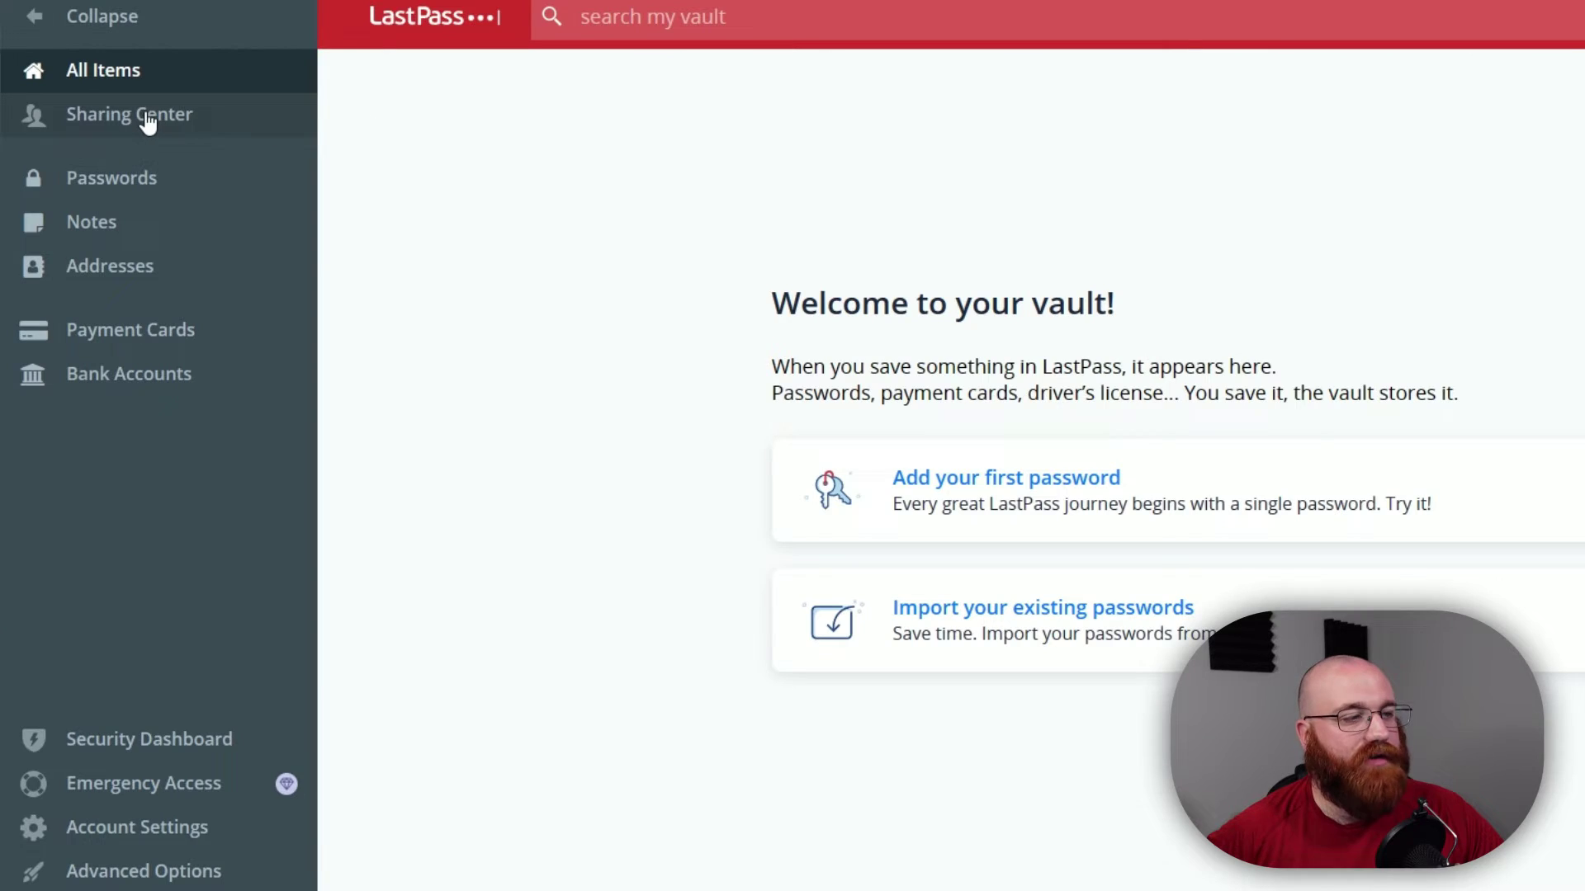
left_click(143, 122)
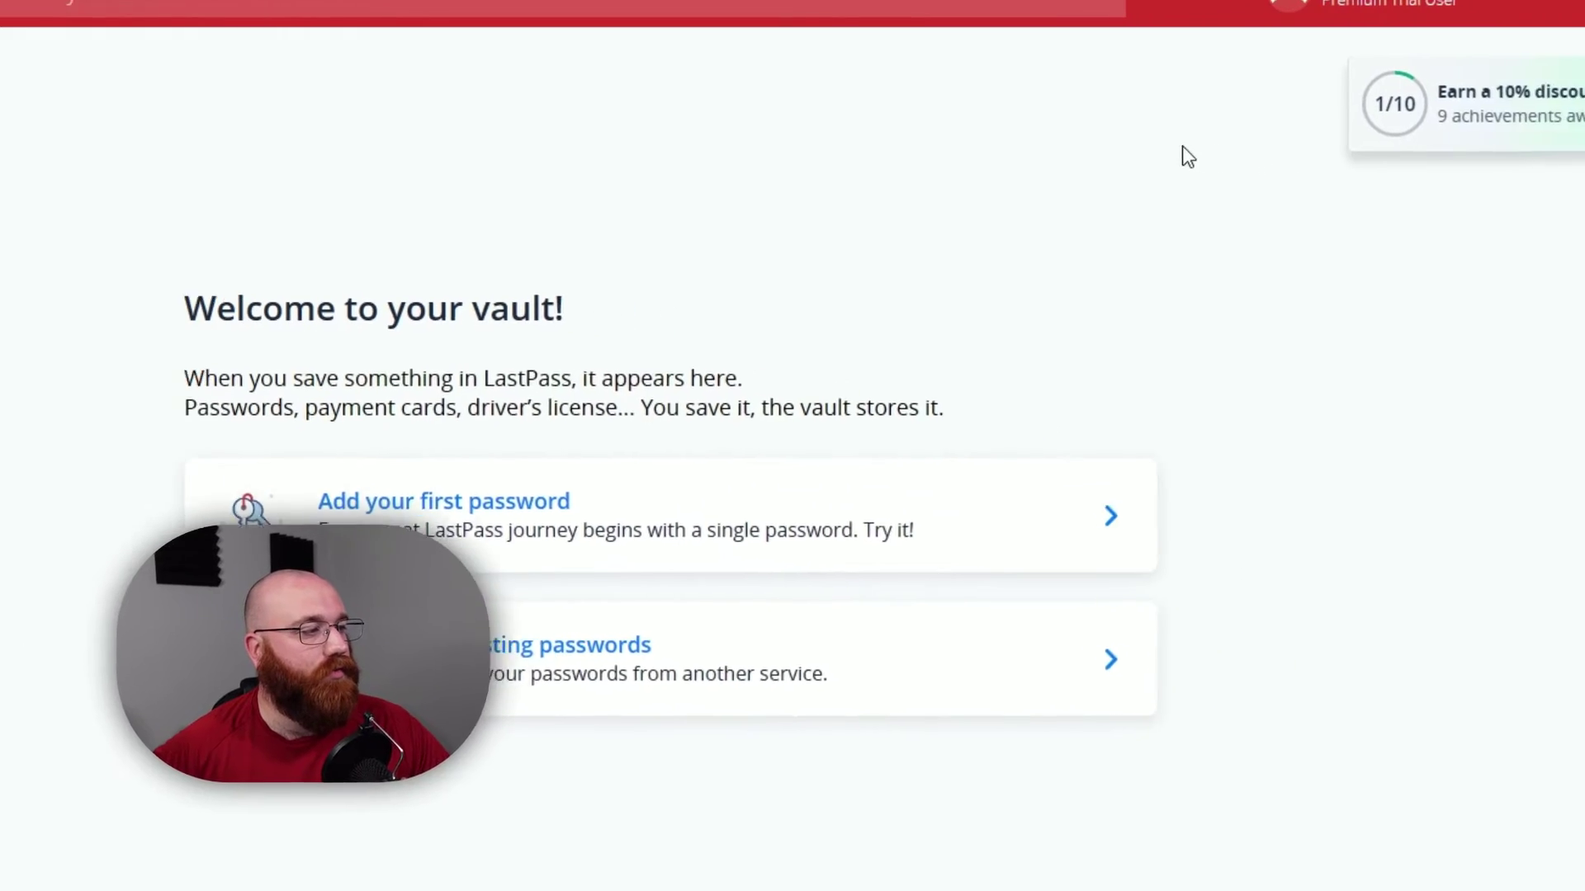
left_click(1489, 116)
mouse_move(1455, 197)
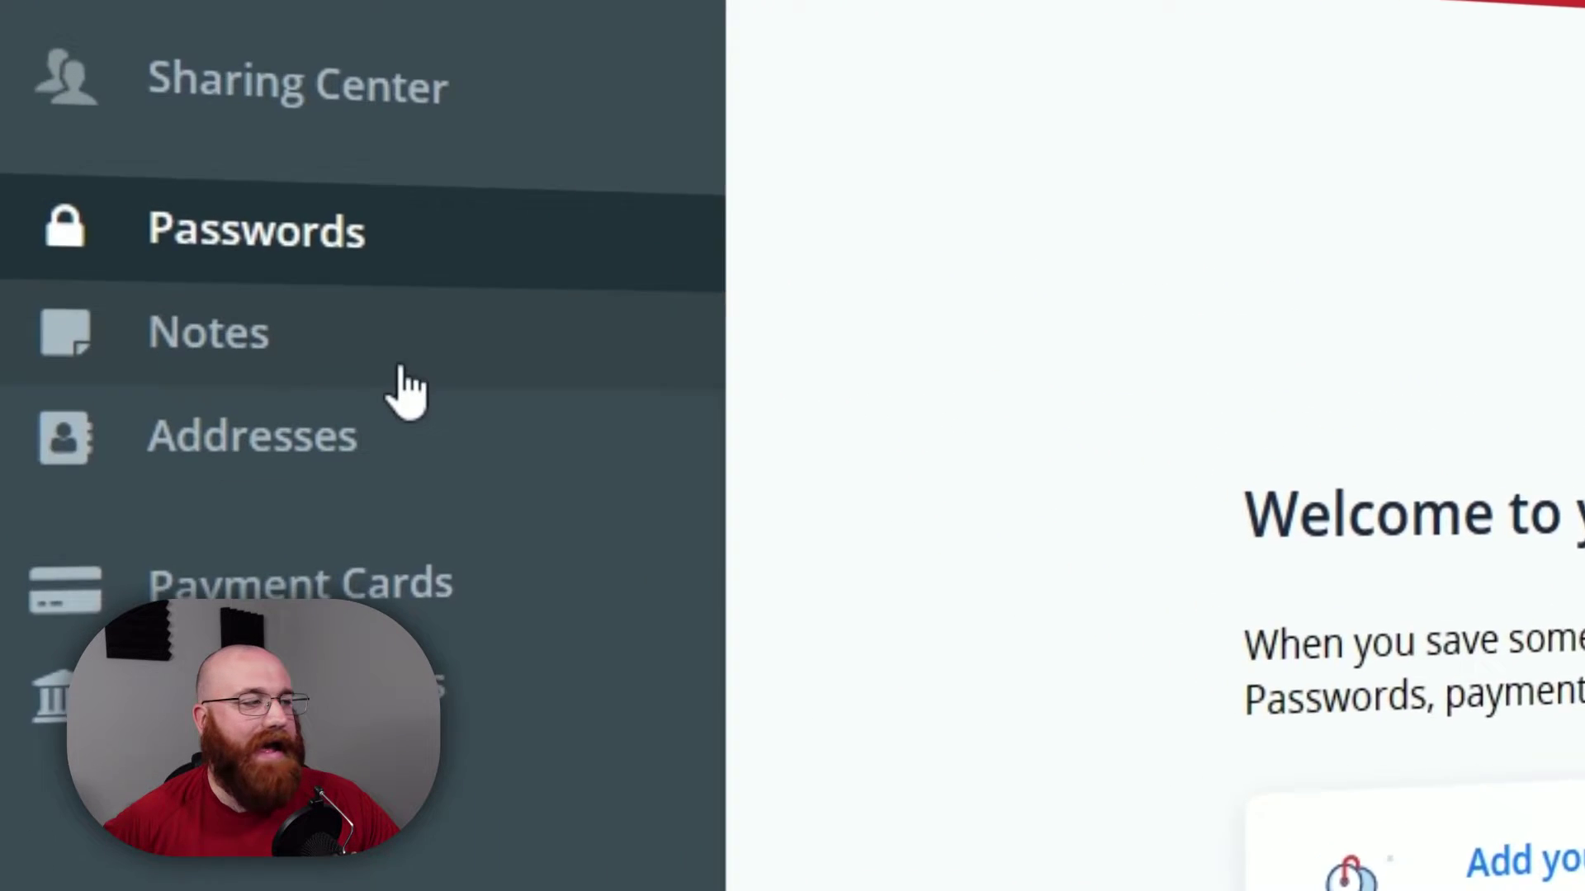
In Notes, preview a blank Add secure note form without saving it
left_click(422, 384)
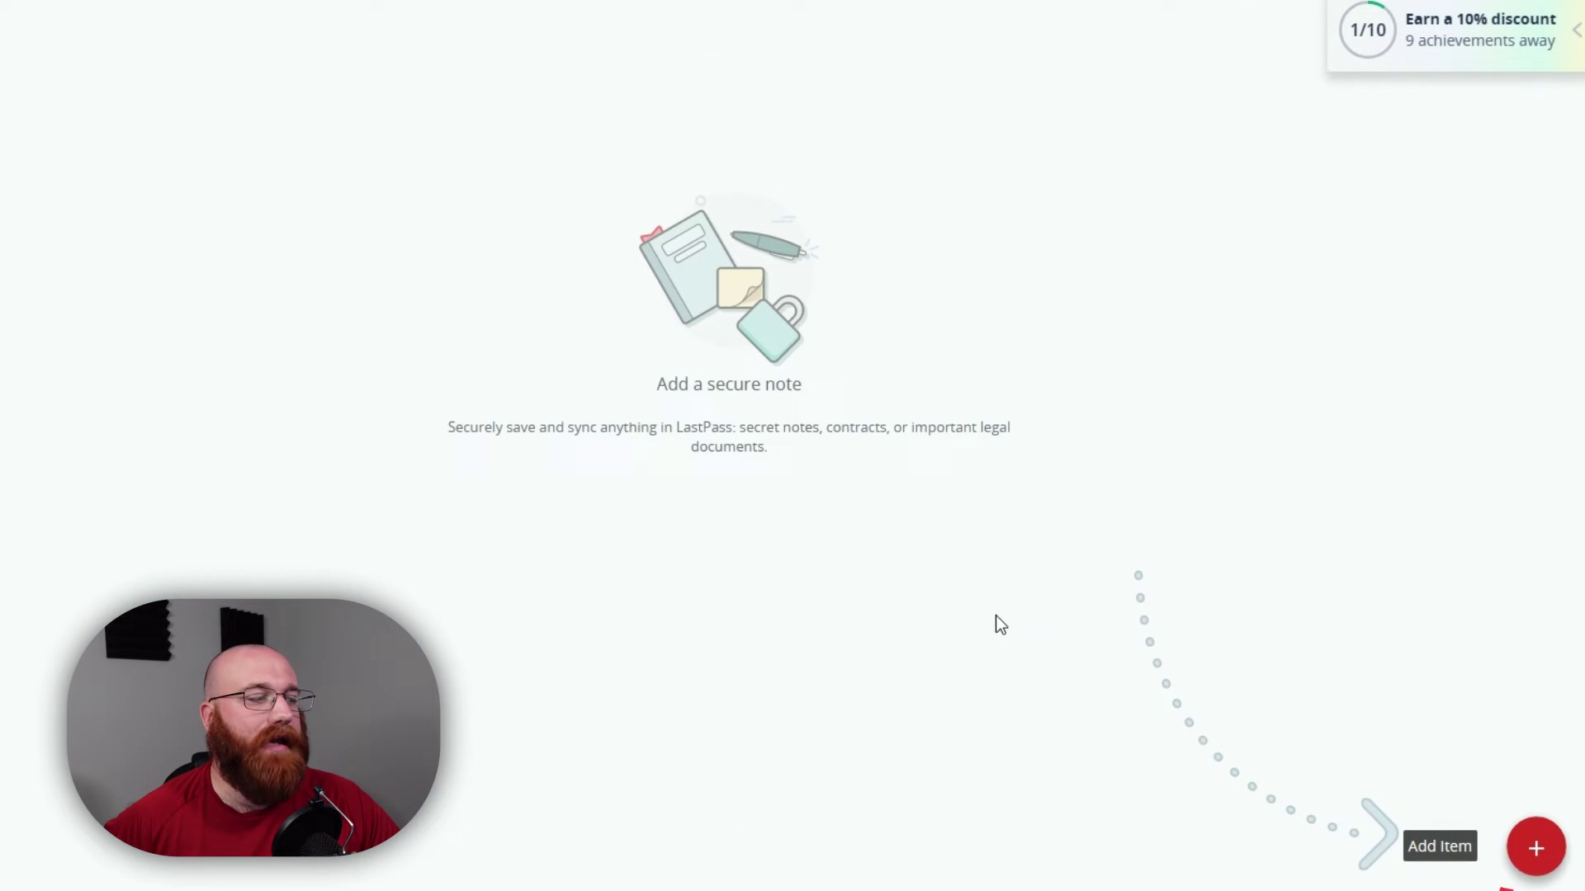
left_click(1535, 847)
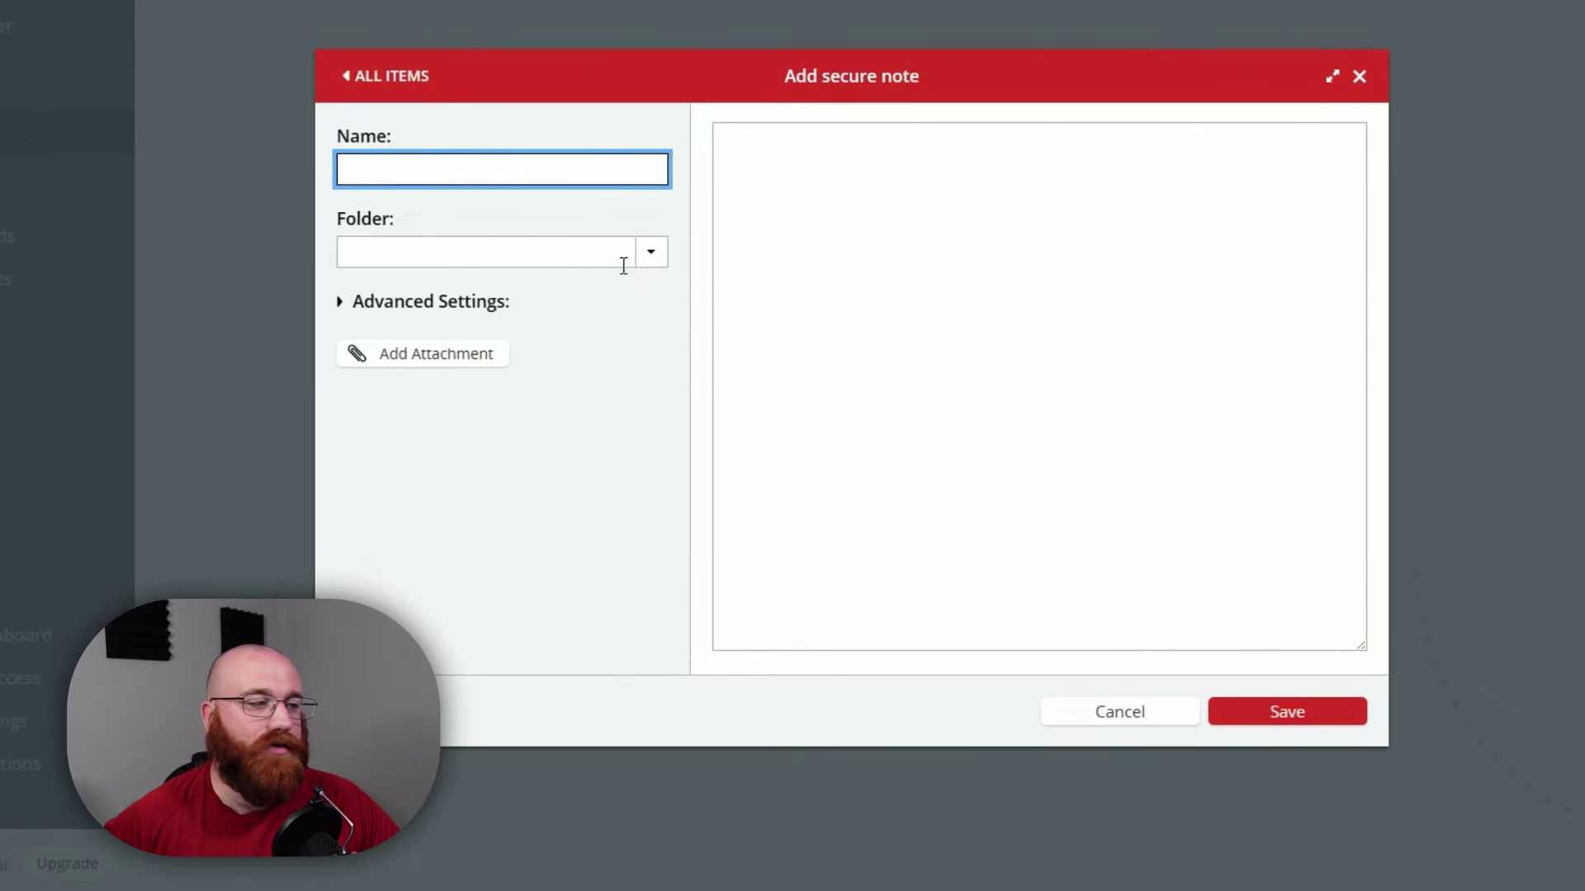
left_click(517, 254)
left_click(895, 300)
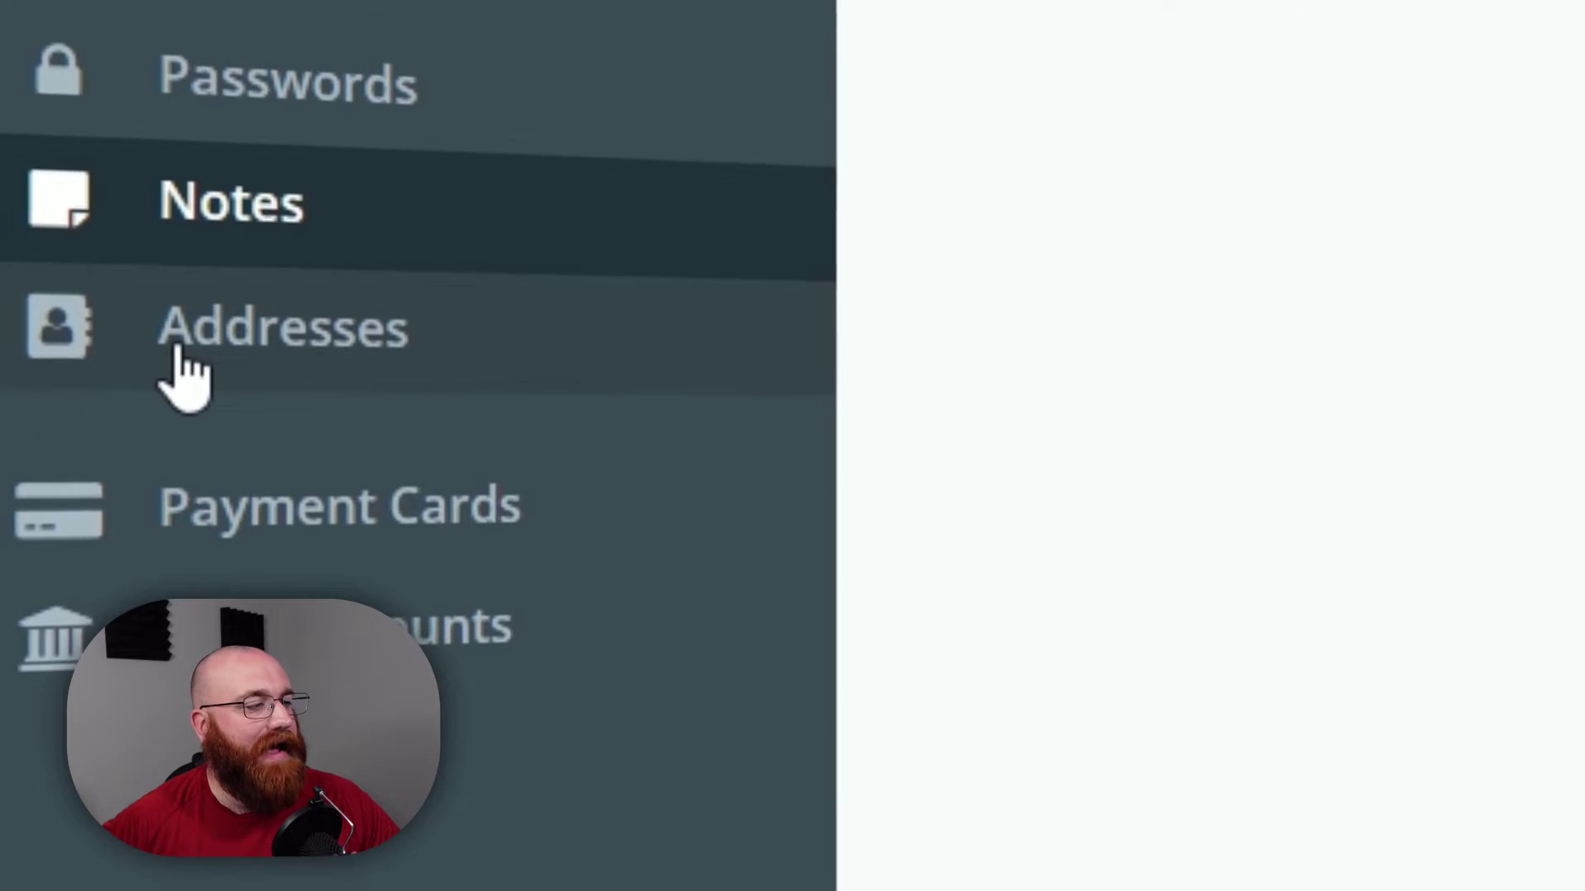
In Addresses, open a blank Add address form and scroll through it unsaved
left_click(184, 355)
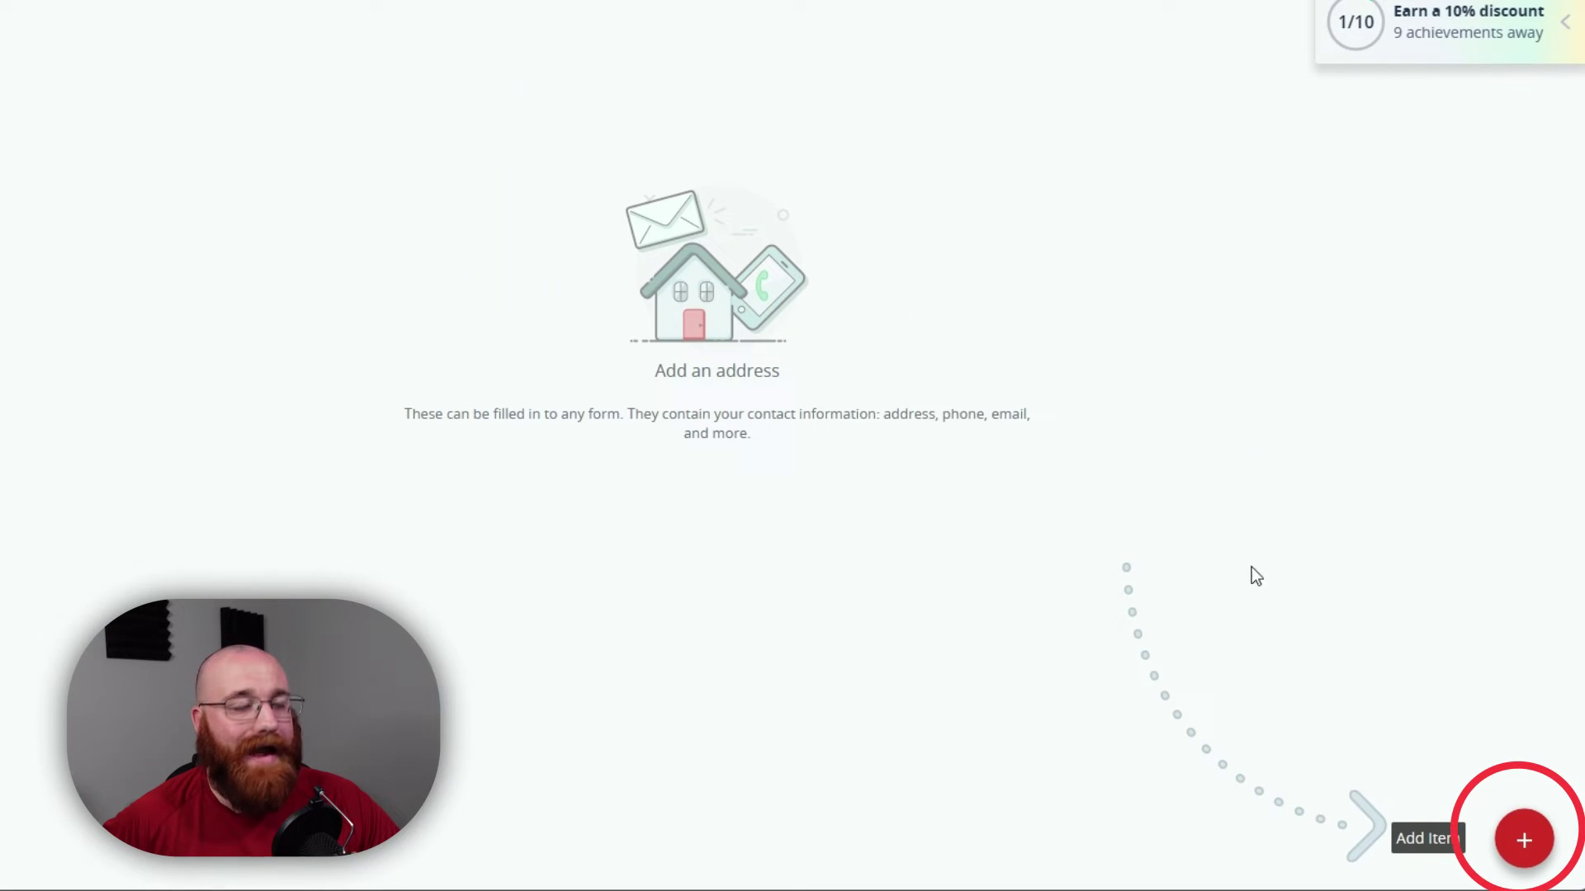
left_click(1517, 836)
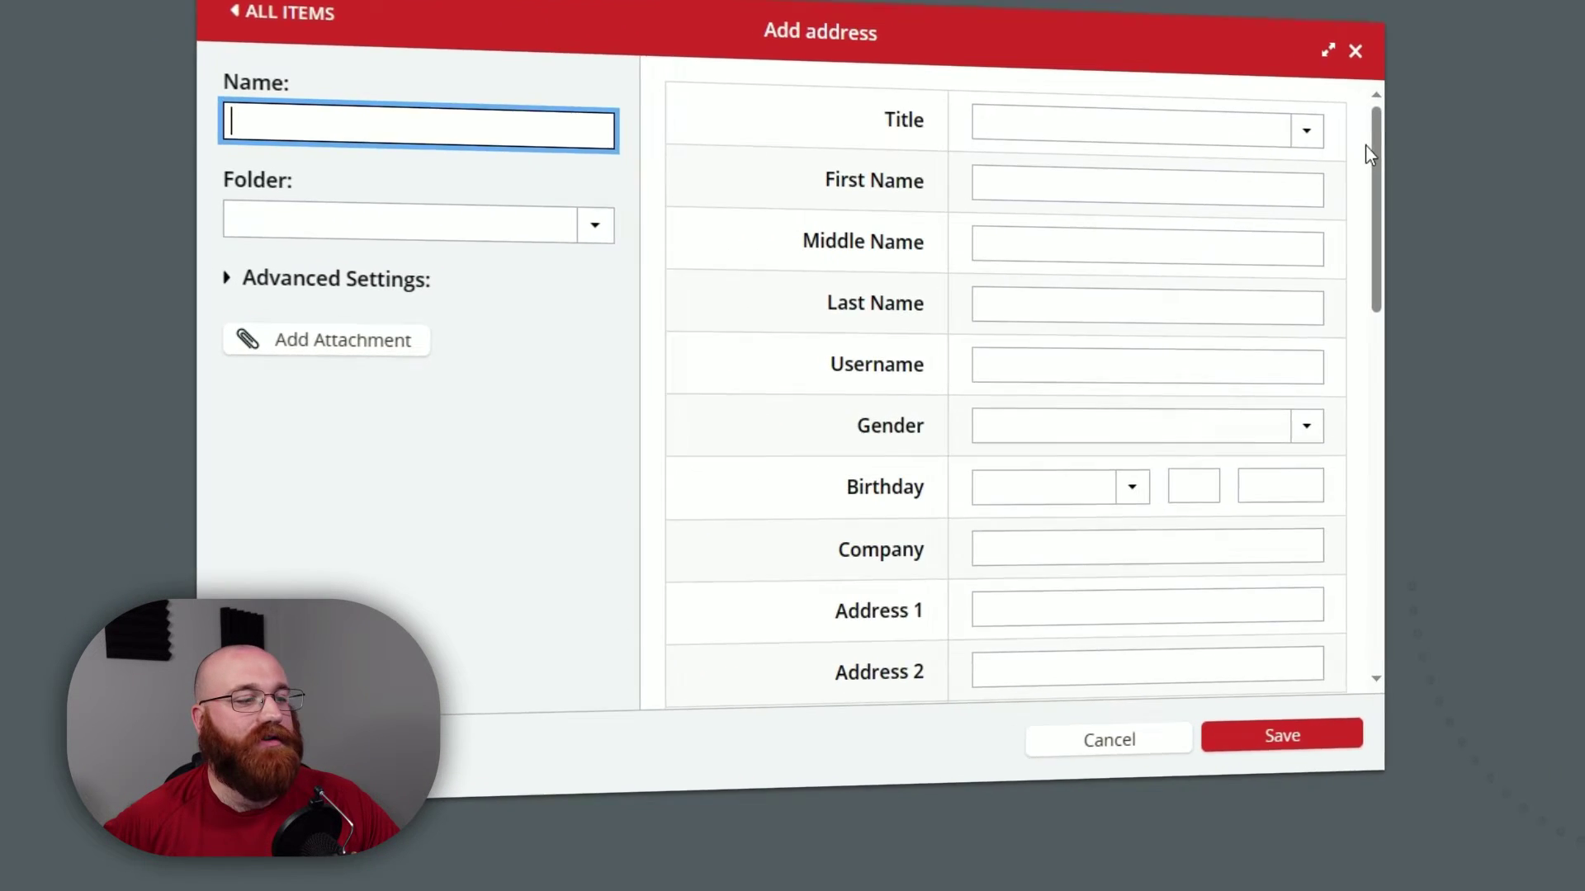
left_click_drag(1378, 142, 1355, 445)
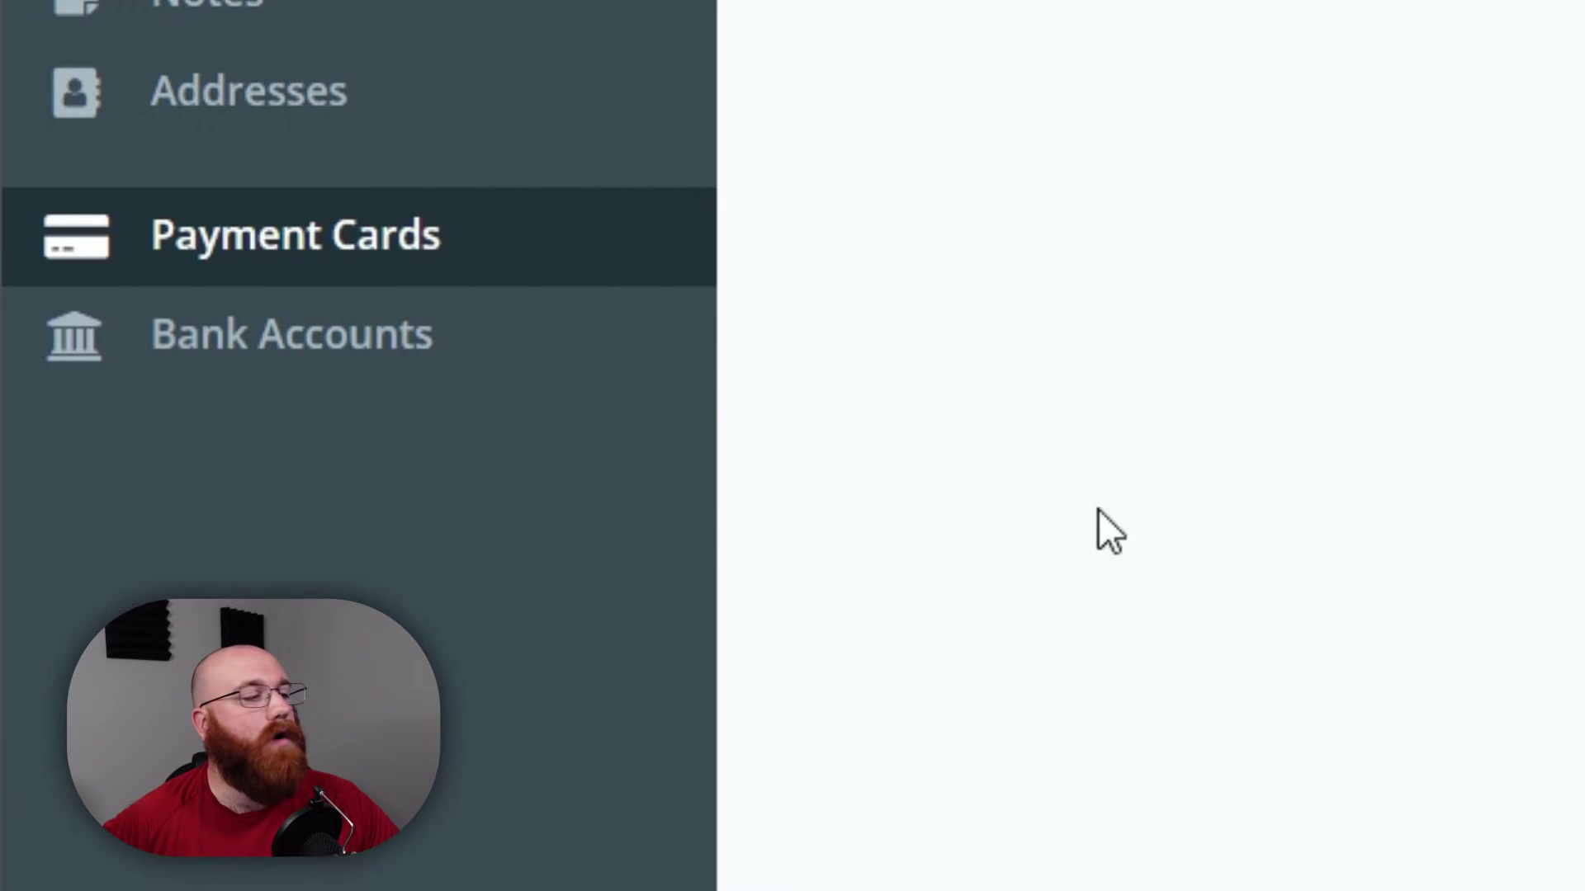
Preview and close blank payment card and bank account forms, then return to Security Dashboard
left_click(1461, 485)
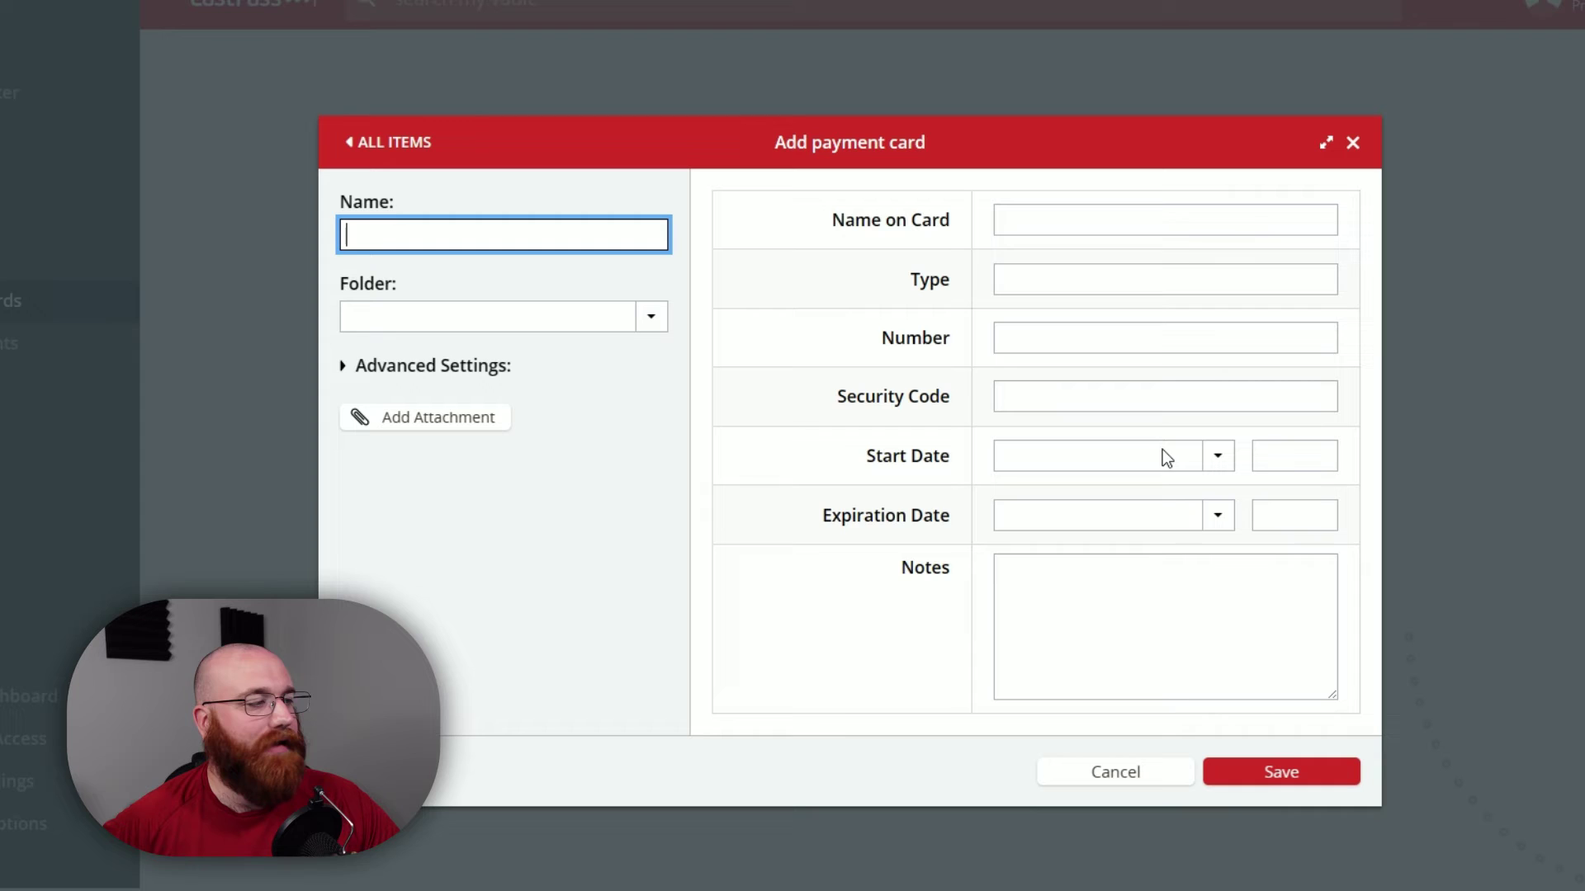
left_click(1560, 492)
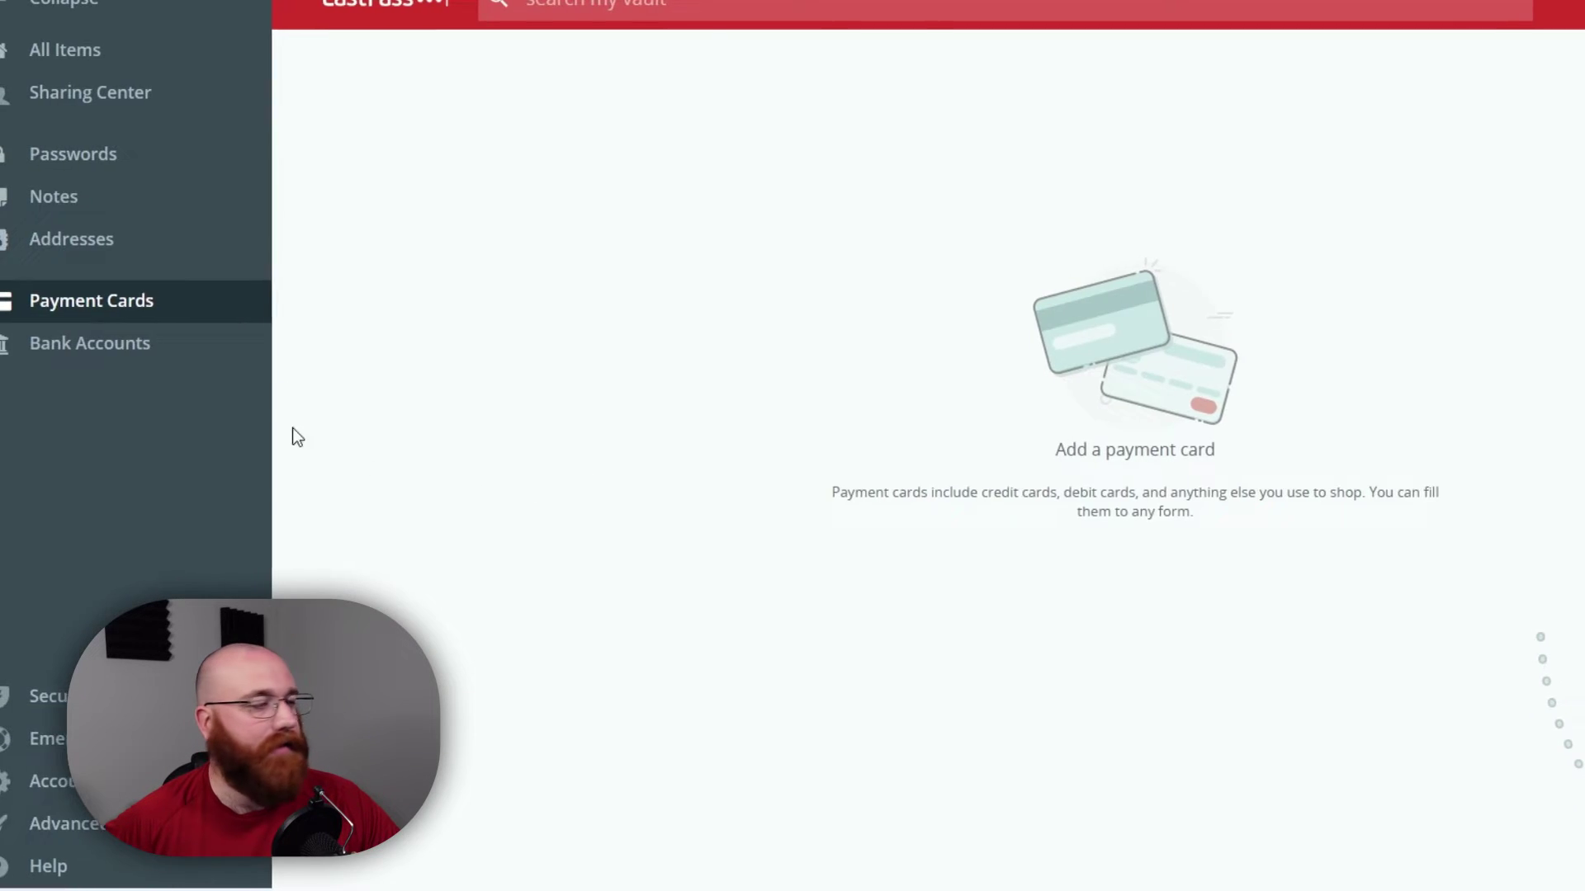
left_click(10, 343)
left_click(1556, 839)
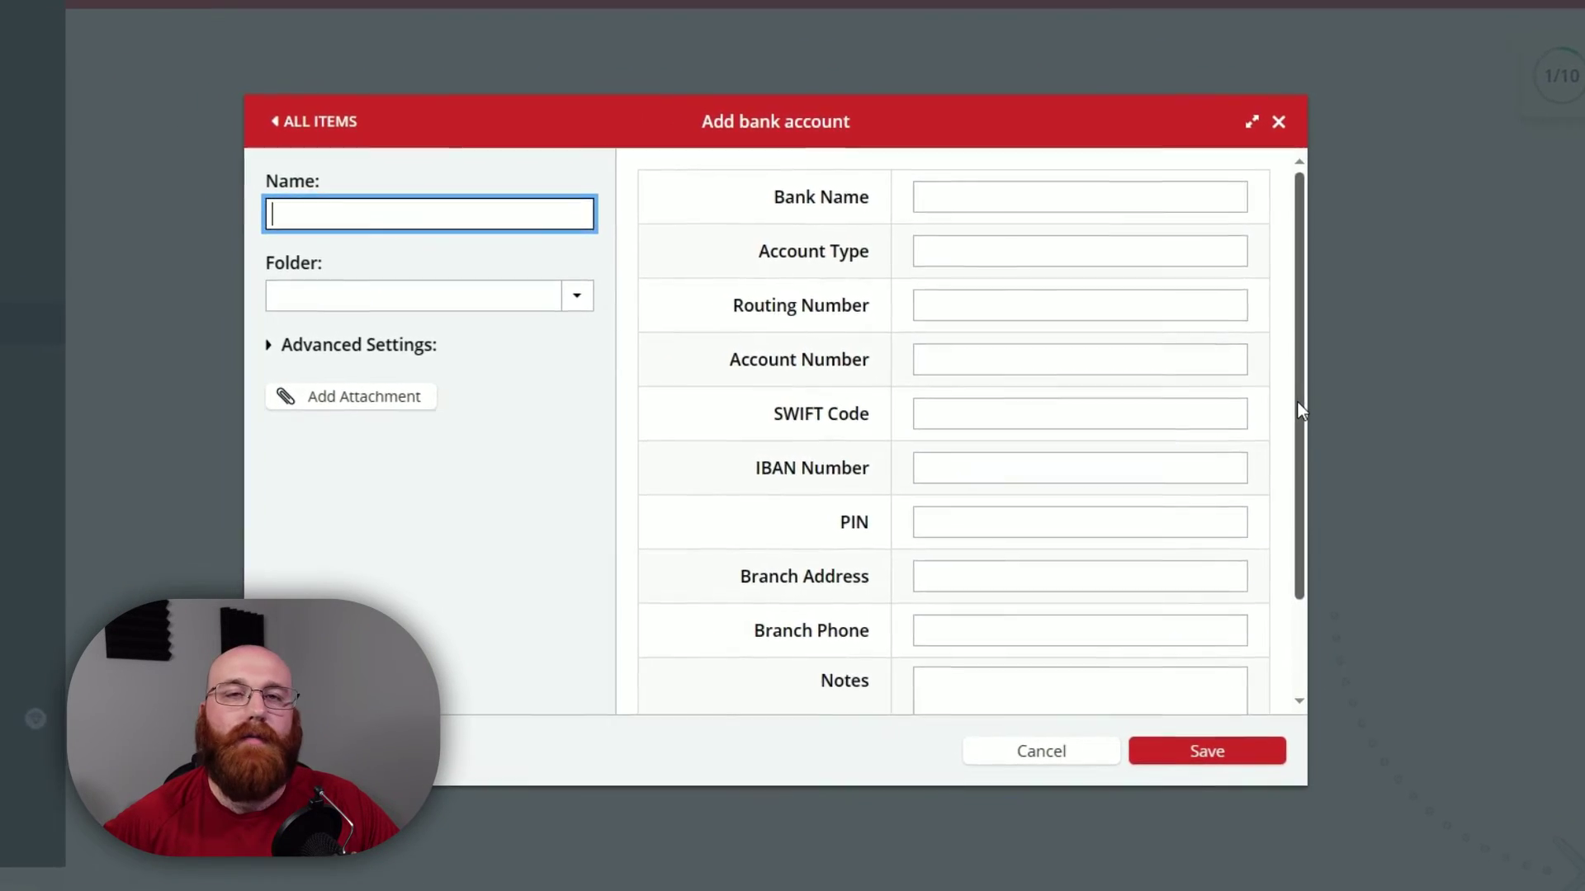
mouse_move(1297, 402)
left_mouse_down()
mouse_move(1311, 533)
mouse_move(1296, 388)
left_mouse_up()
left_click(1388, 395)
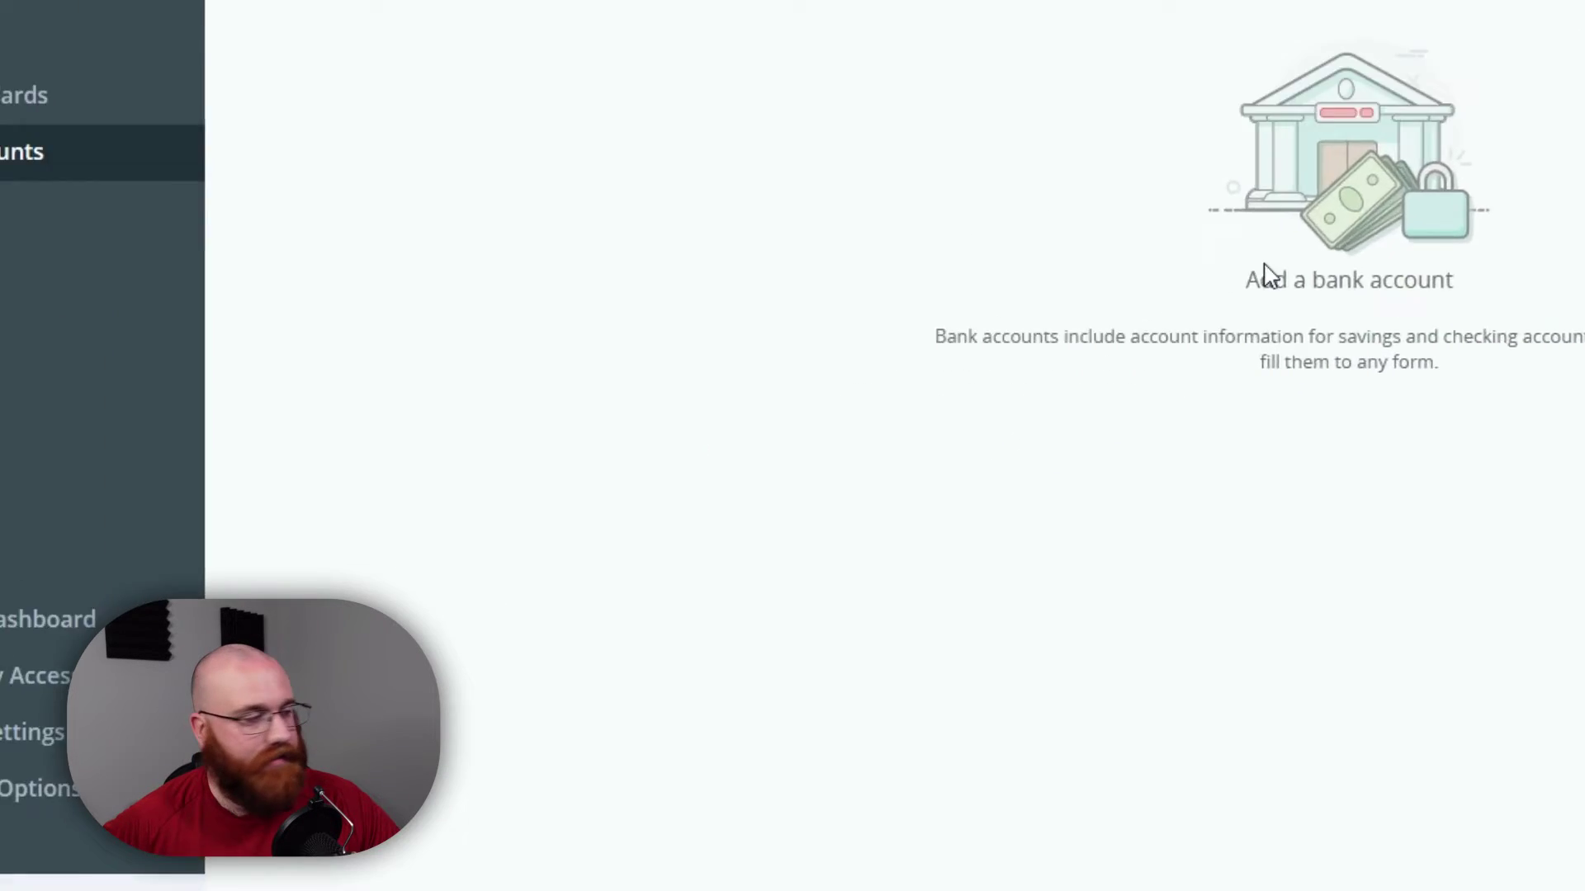
left_click(28, 619)
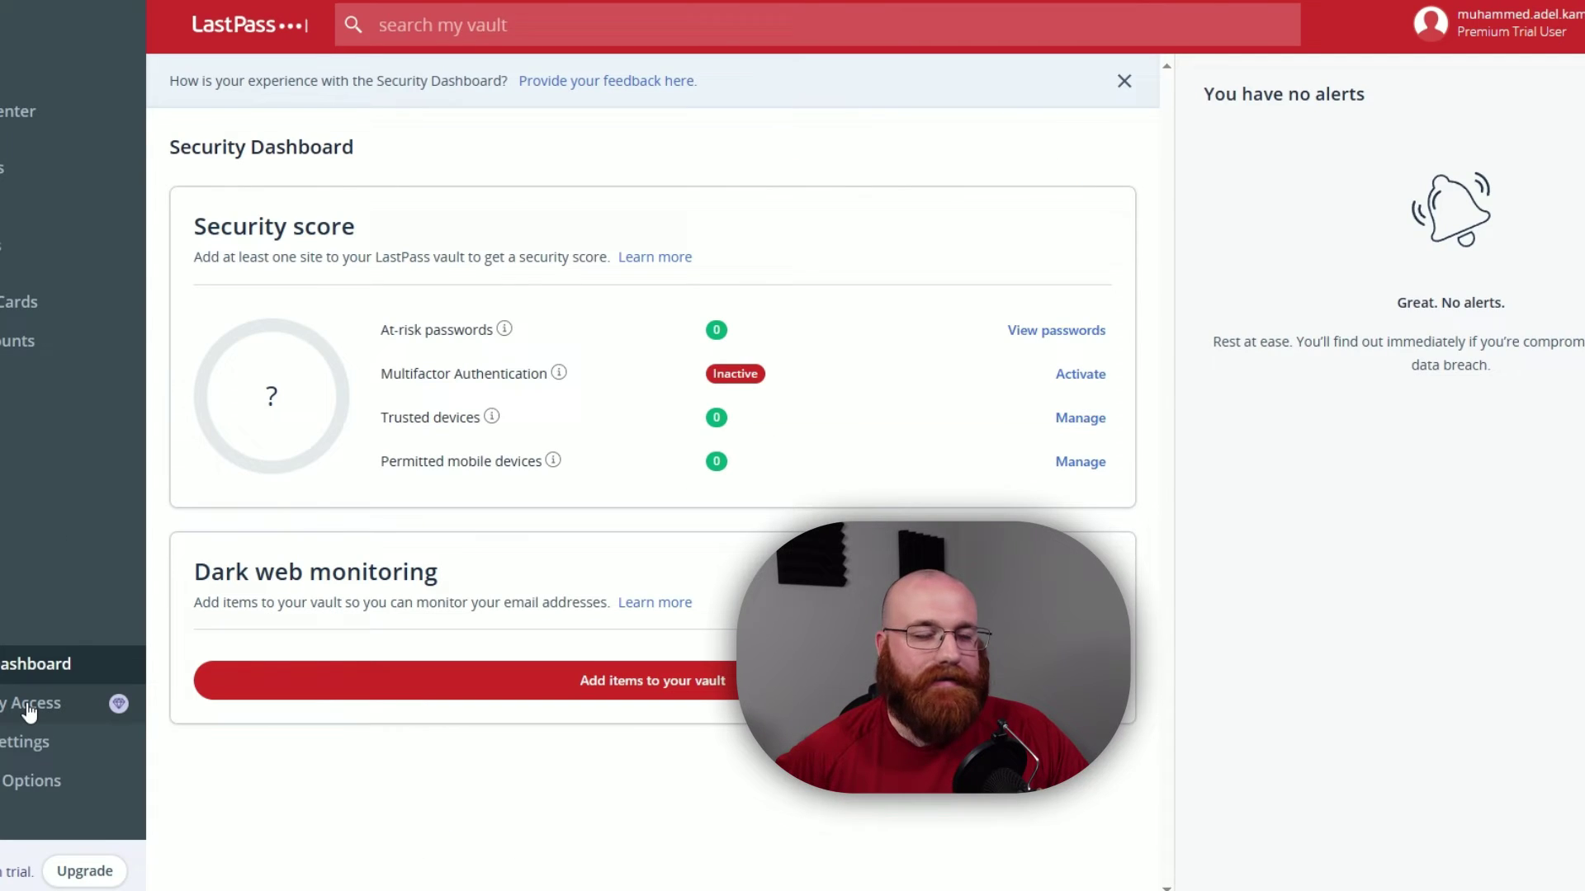
Switch between Emergency Access tabs, then open and cancel a Give Emergency Access invitation
left_click(354, 462)
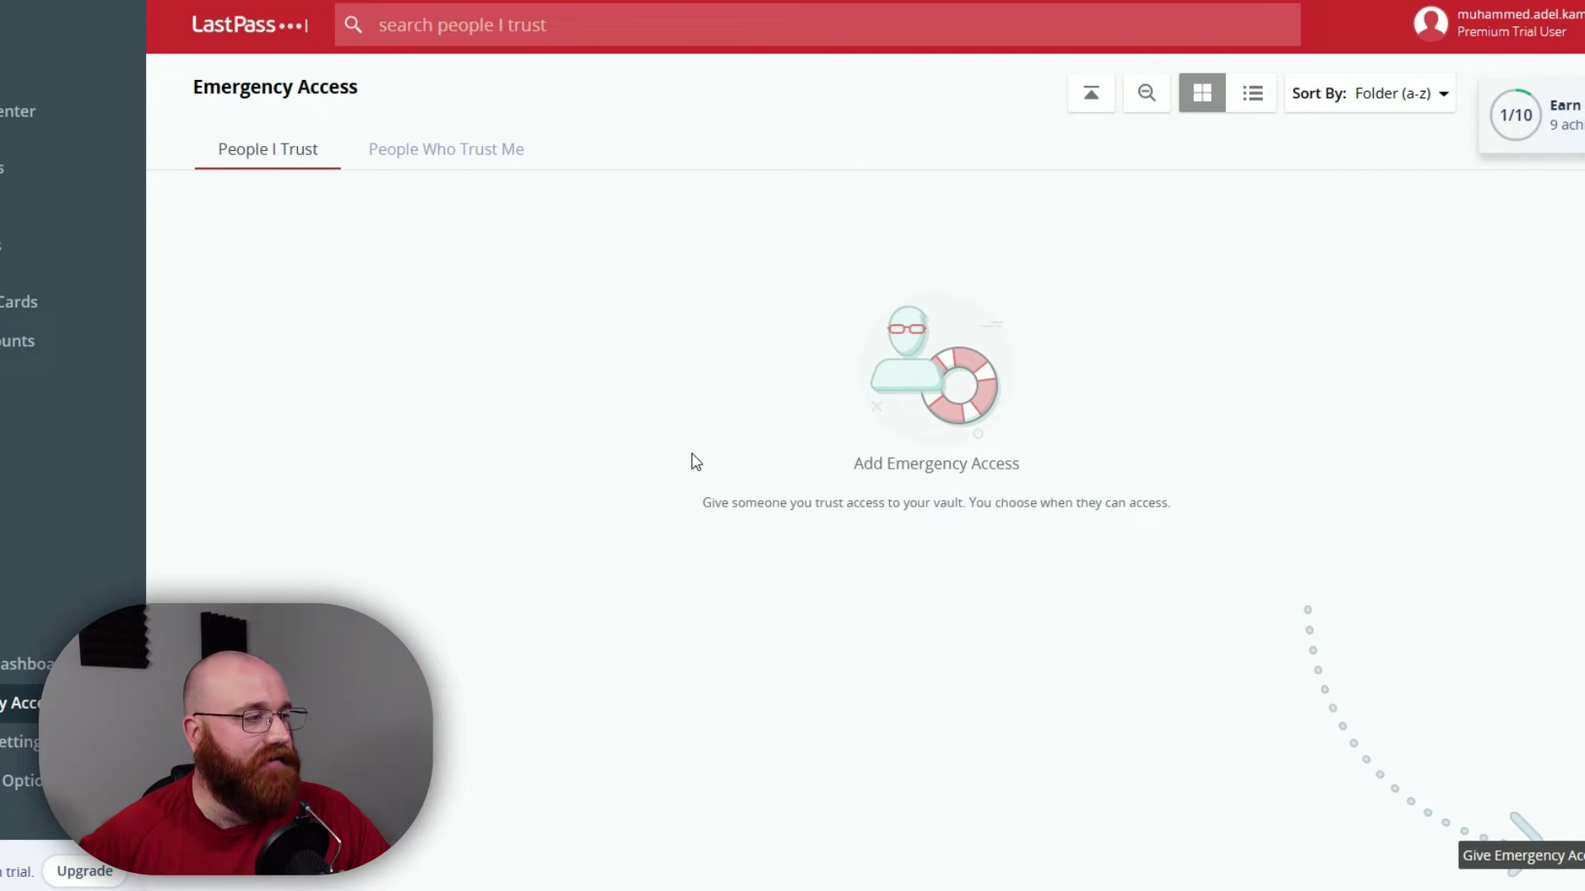
left_click(481, 174)
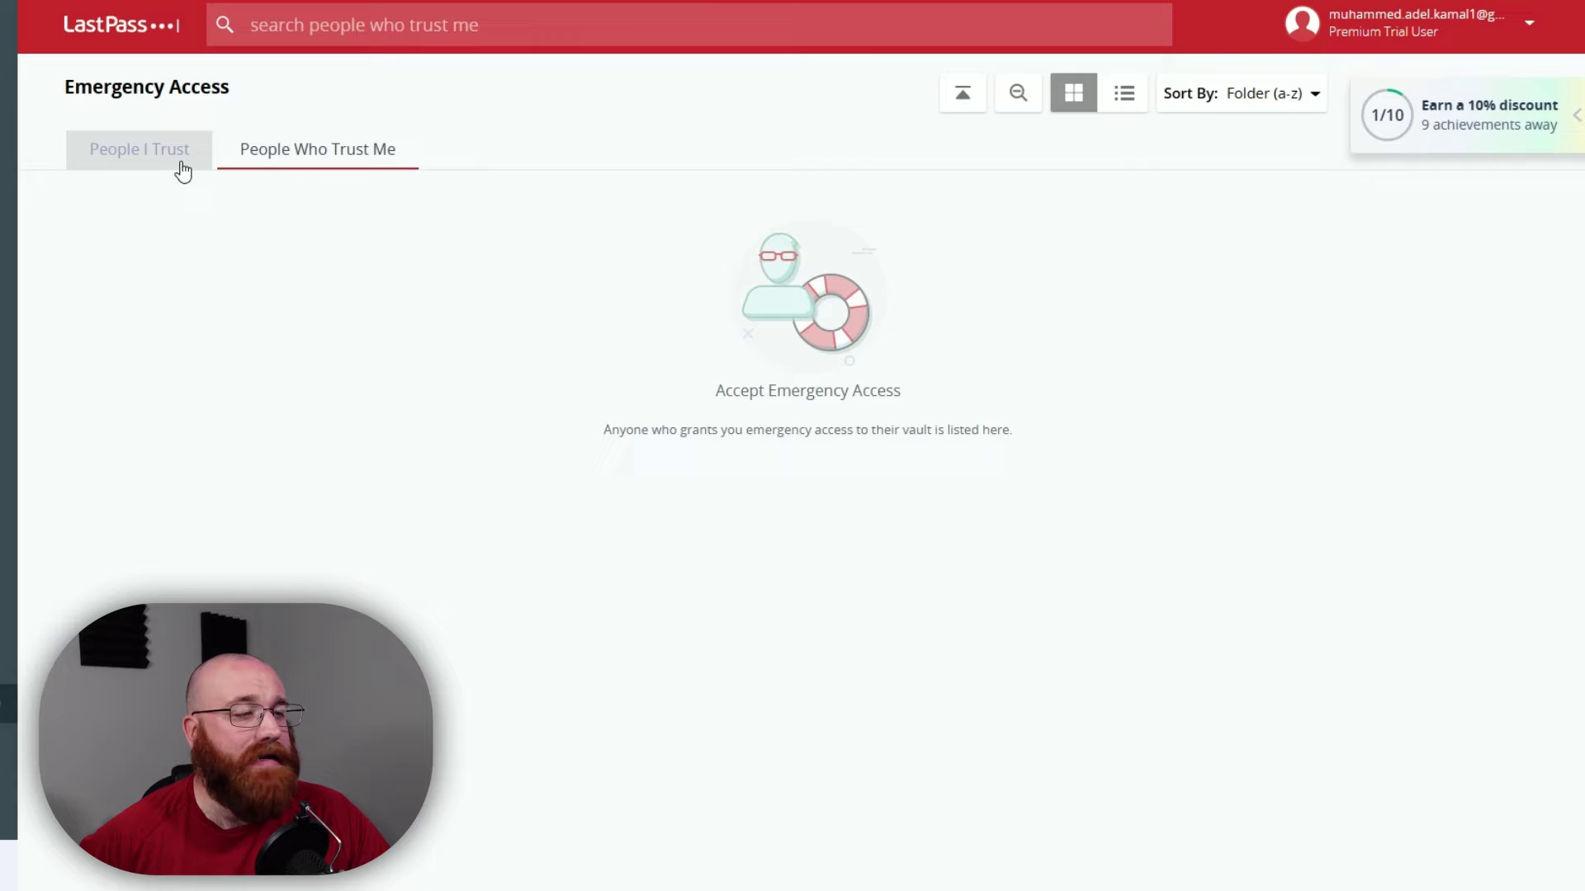
left_click(192, 164)
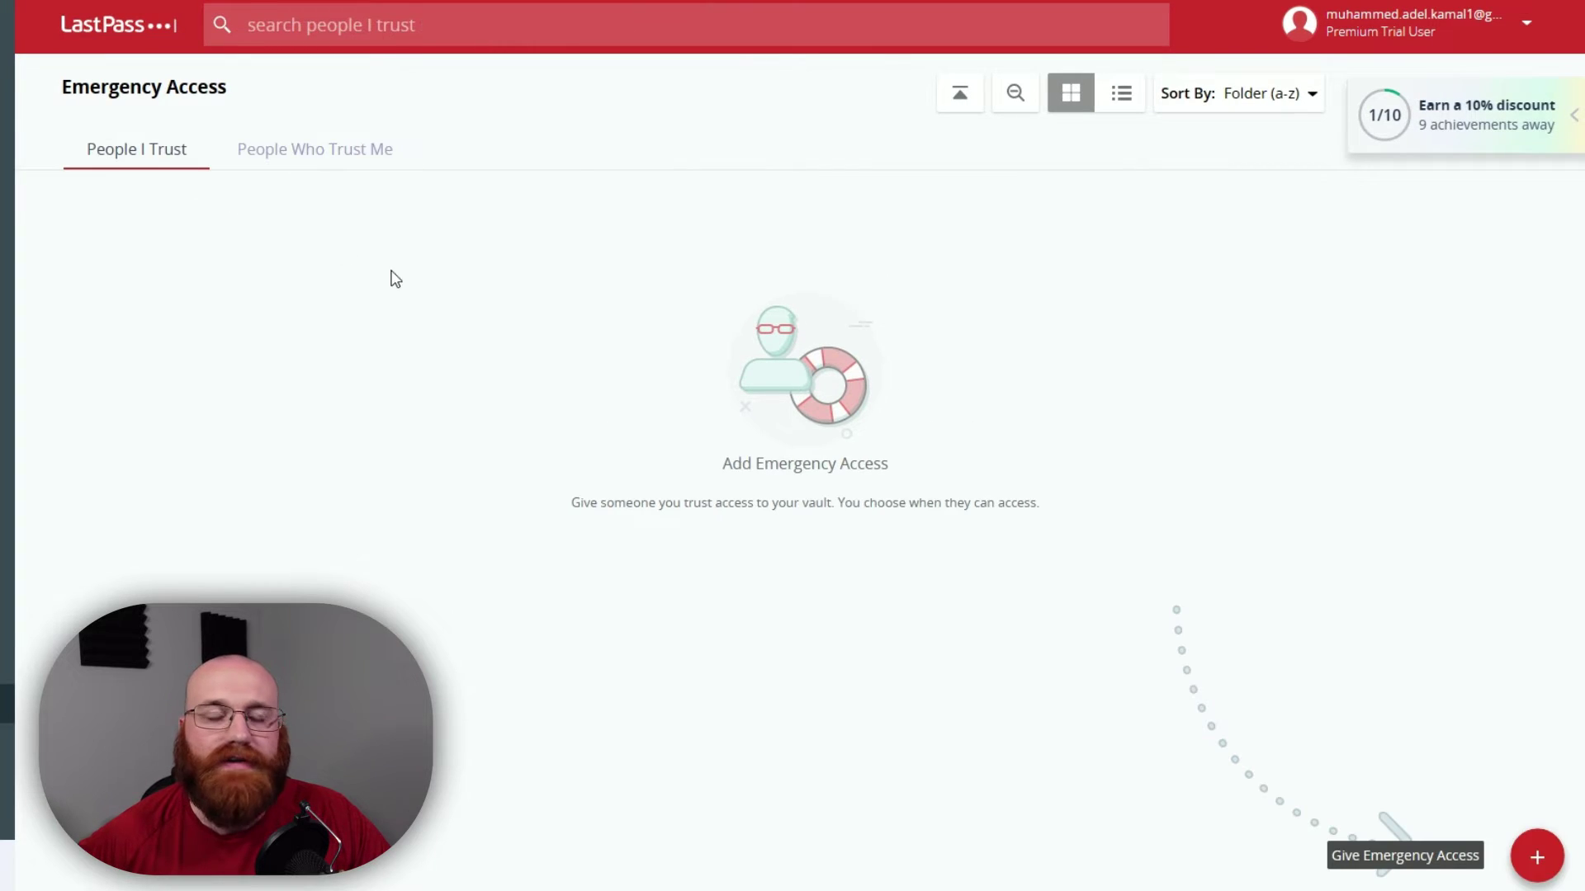
left_click(1535, 855)
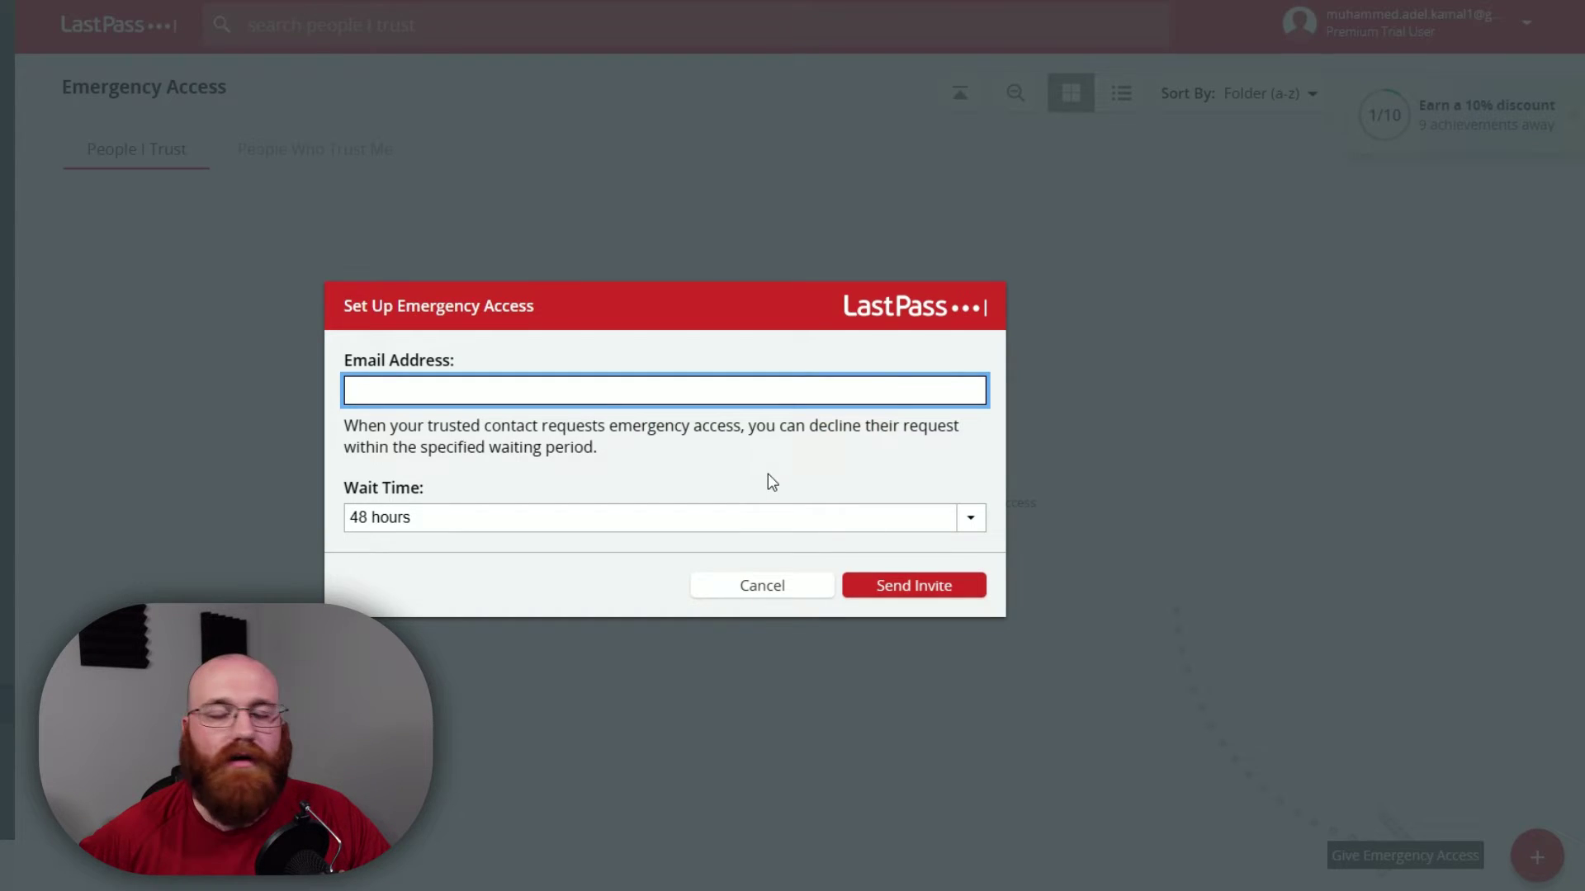
left_click(791, 586)
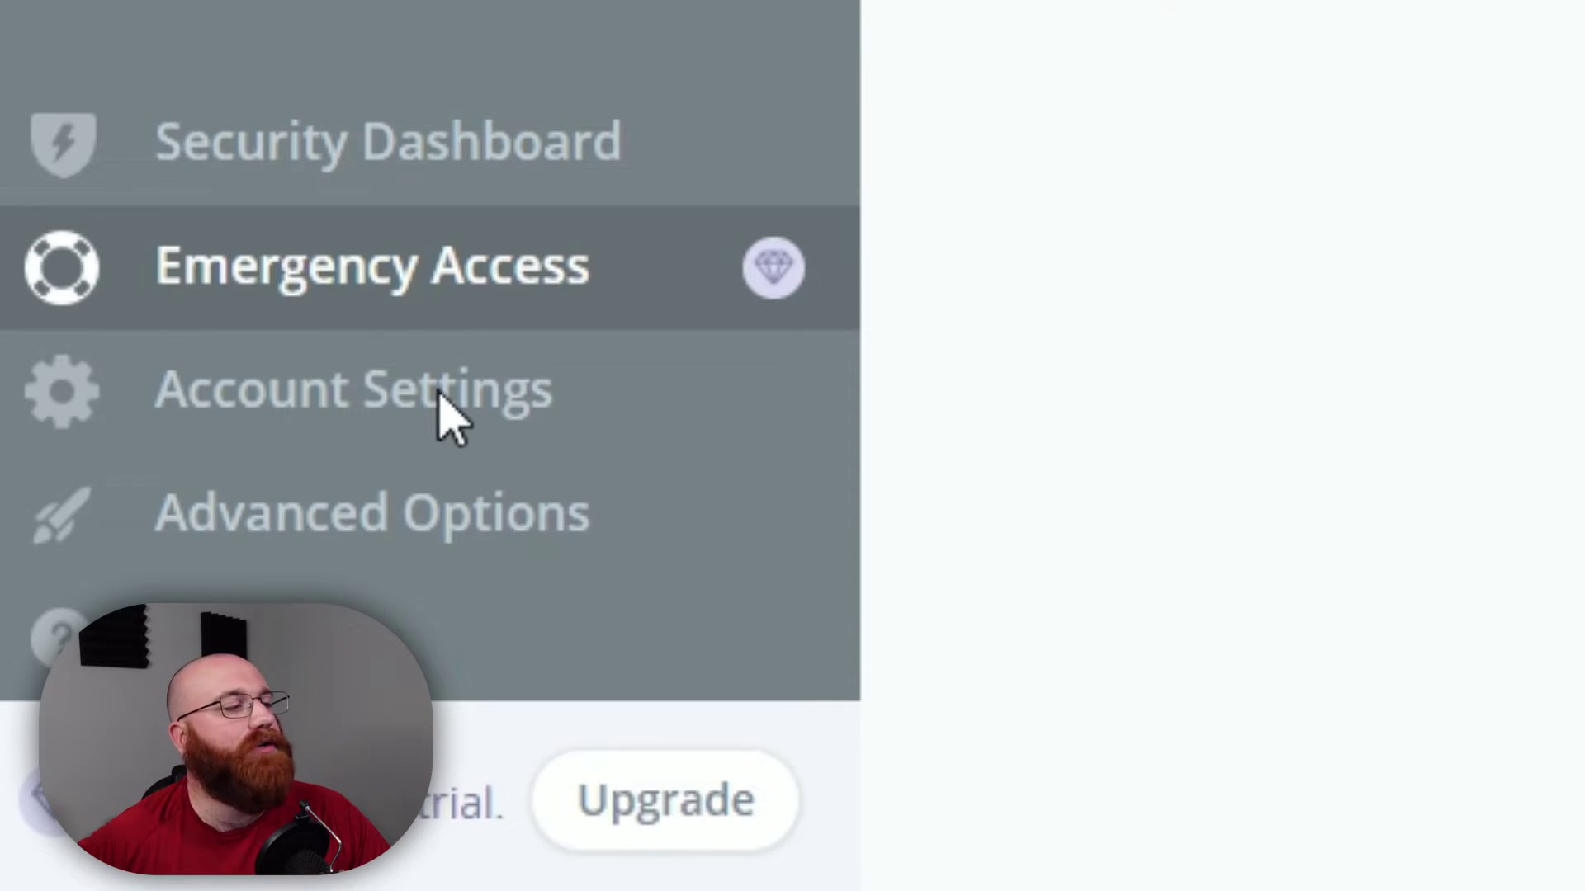
Open Account Settings and scroll through the General tab
left_click(441, 396)
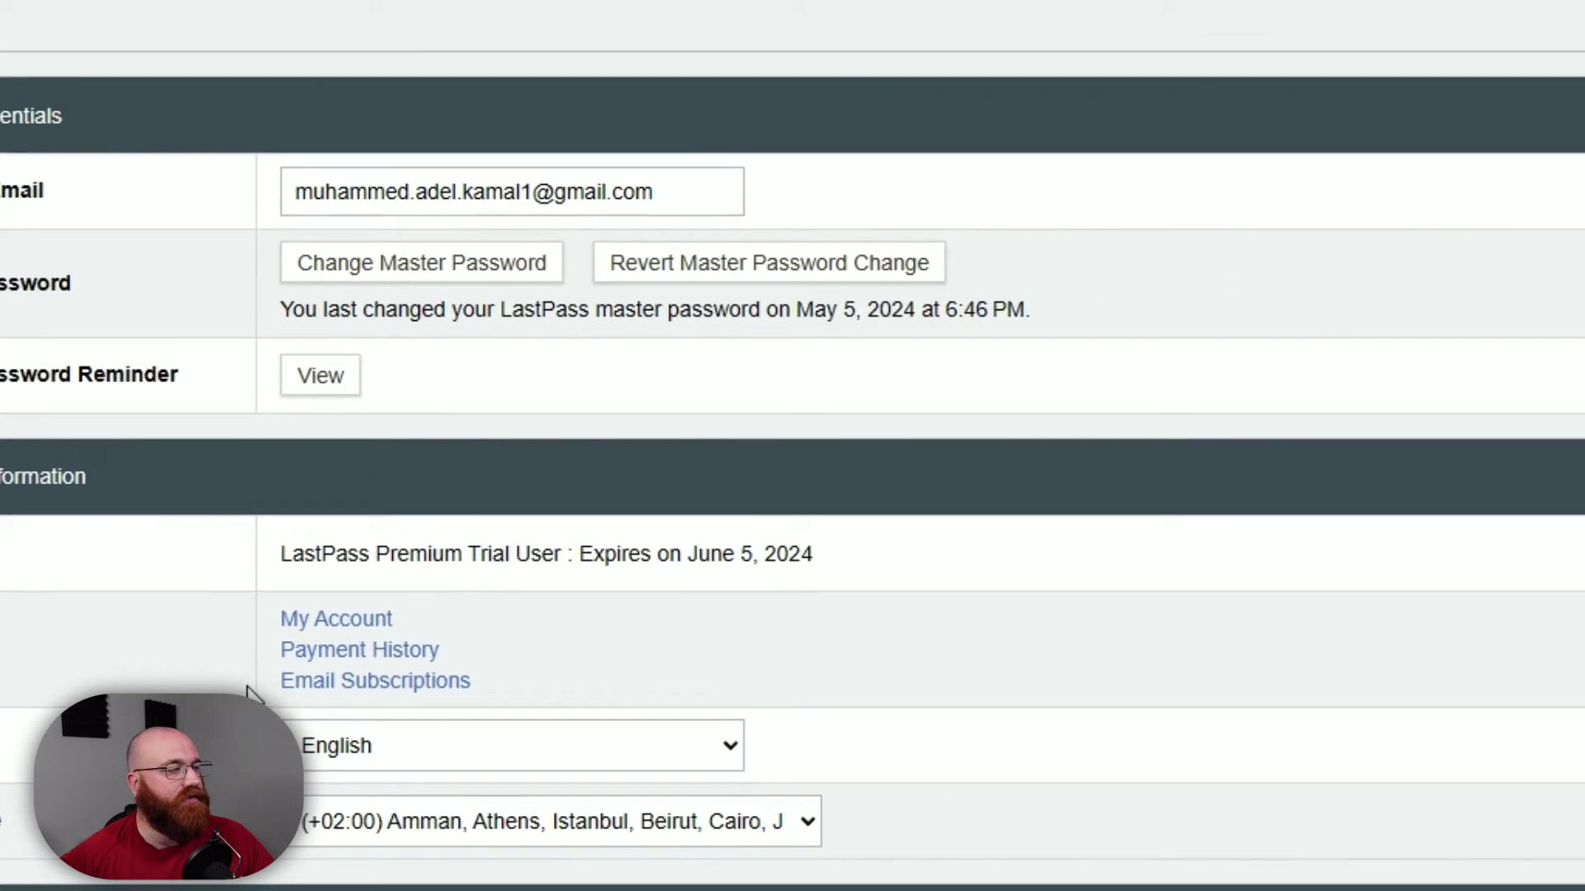
scroll(564, 582, "down", 1)
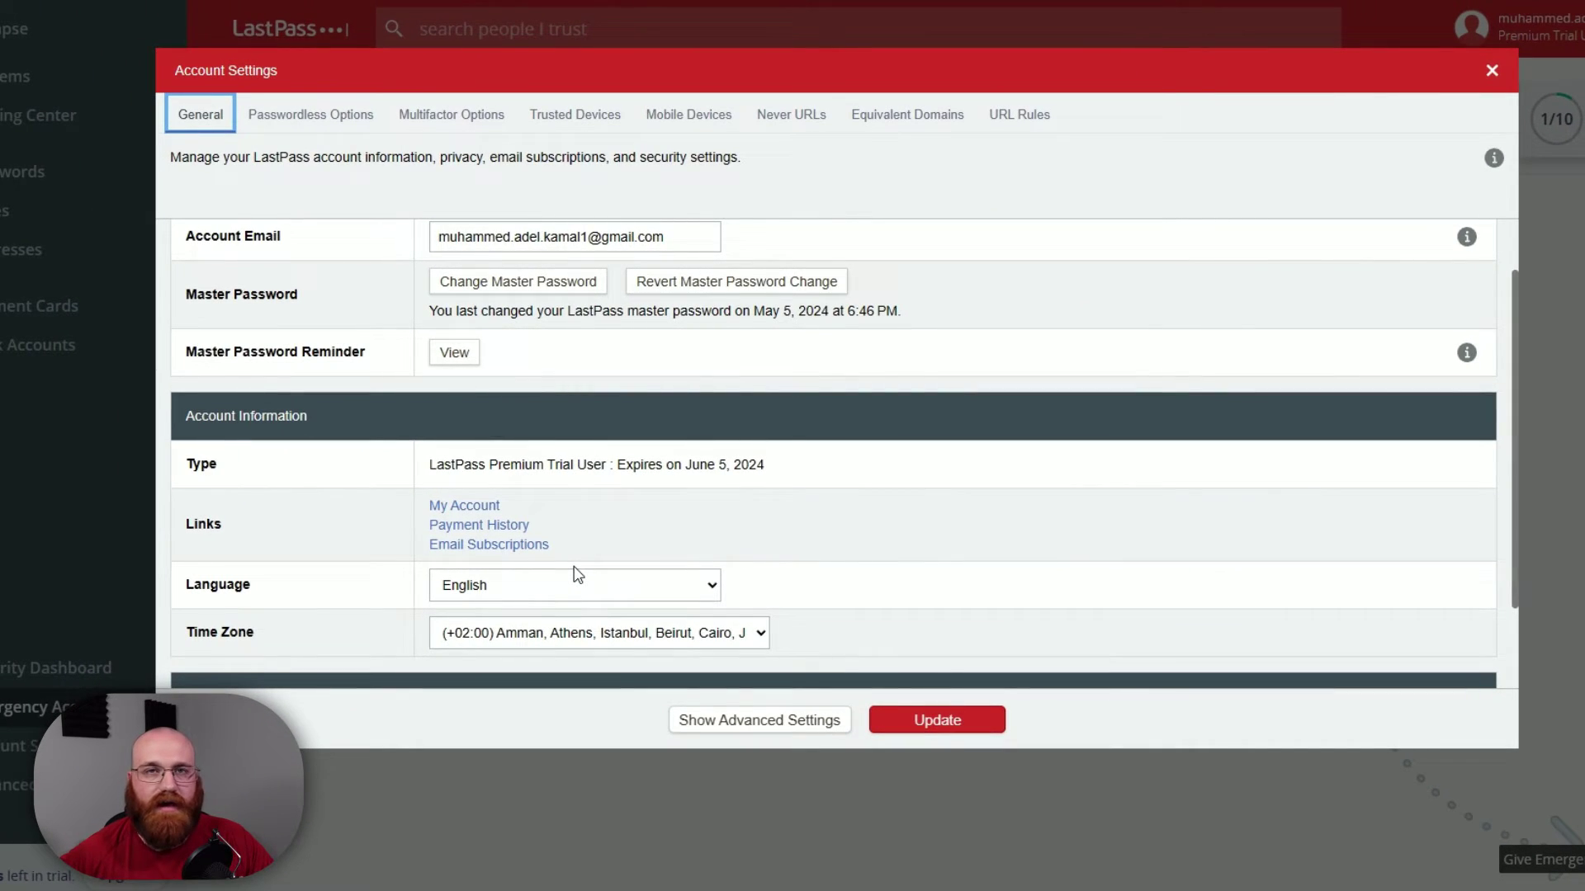
scroll(577, 573, "down", 1)
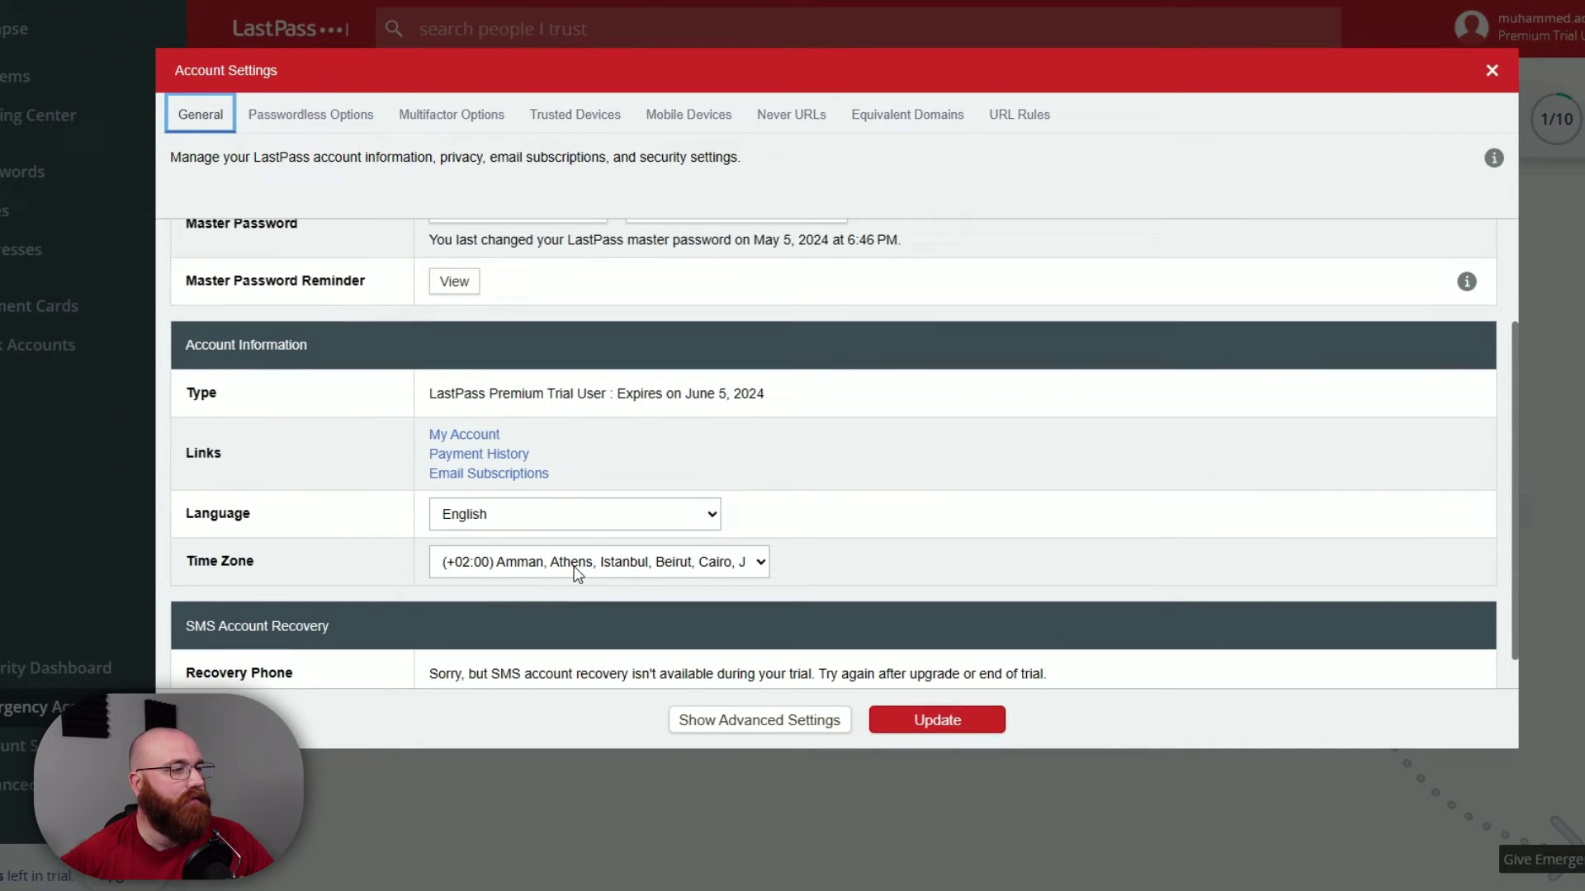
scroll(576, 574, "down", 1)
scroll(577, 575, "up", 1)
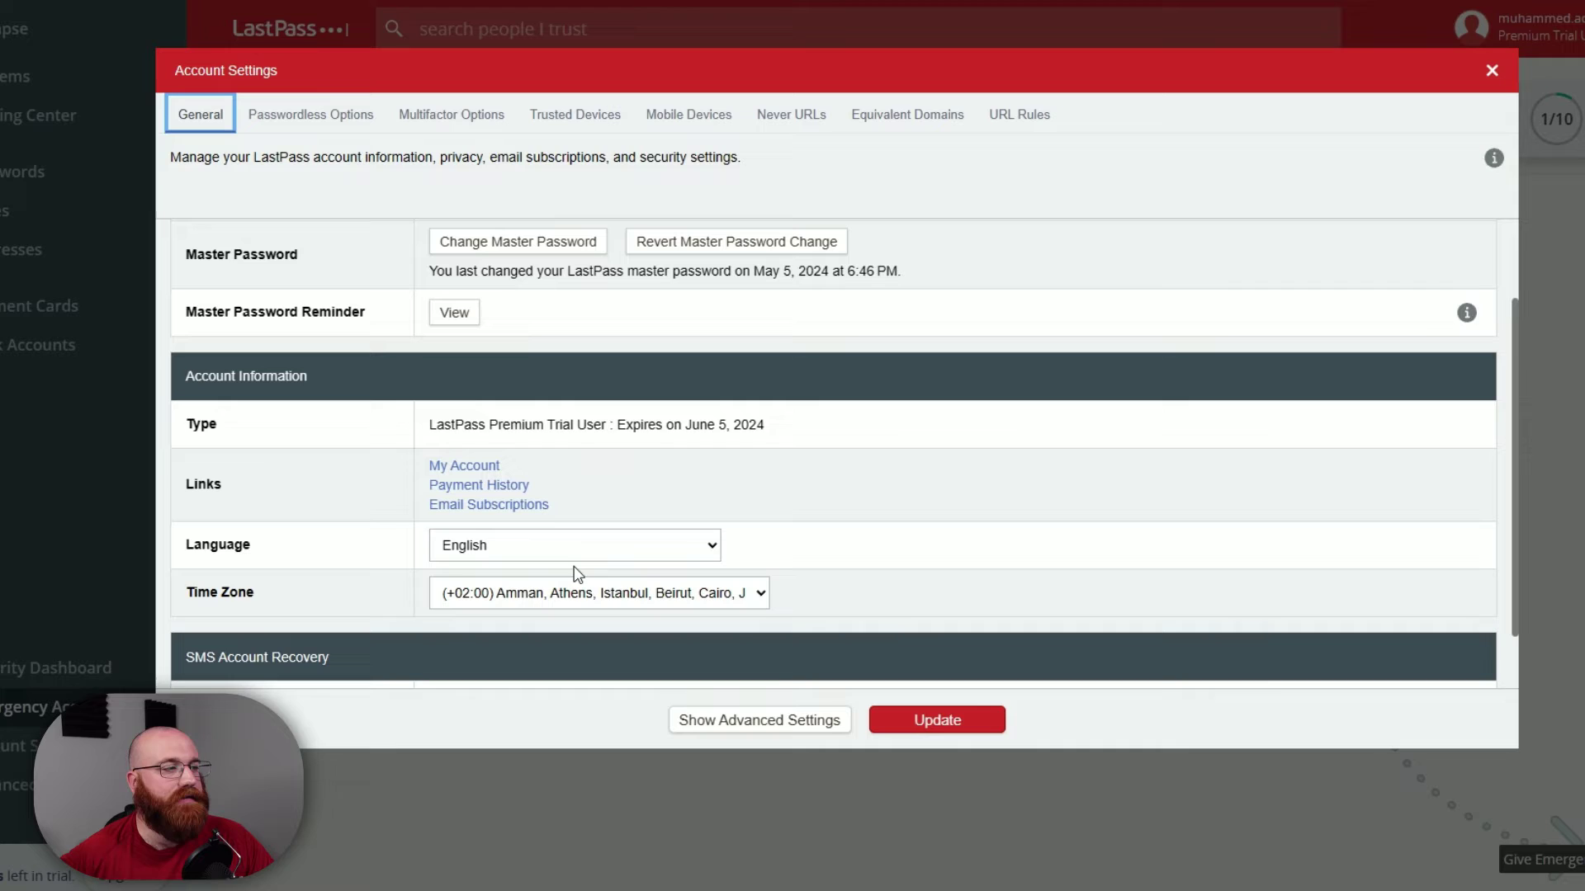
View the Passwordless, Multifactor, Trusted Devices, Mobile Devices and Never URLs tabs
left_click(308, 116)
left_click(446, 115)
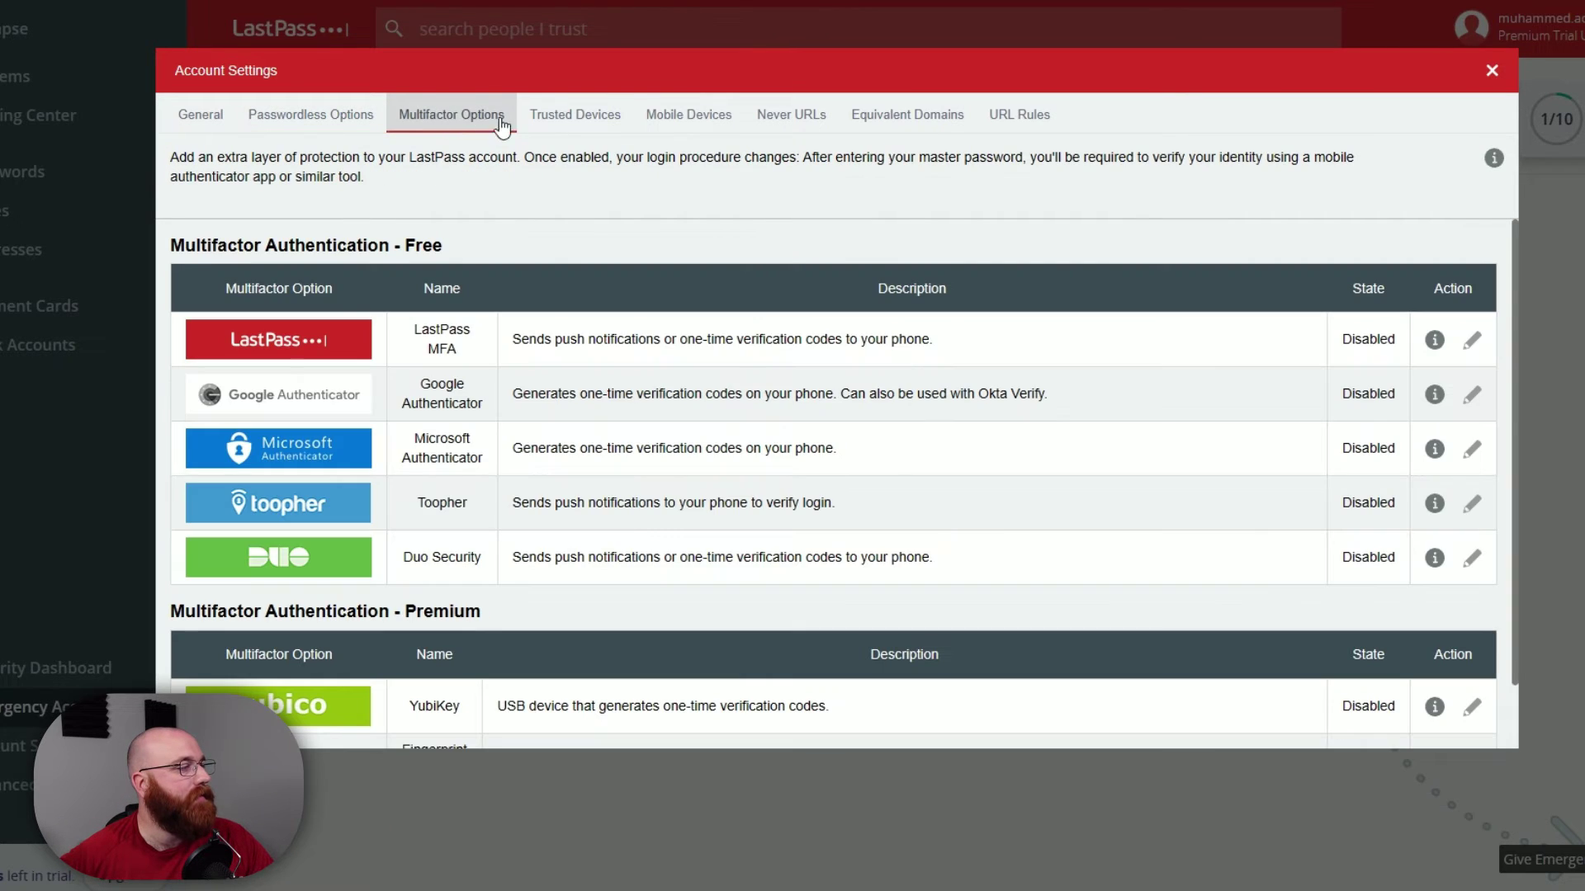
left_click(566, 128)
left_click(677, 124)
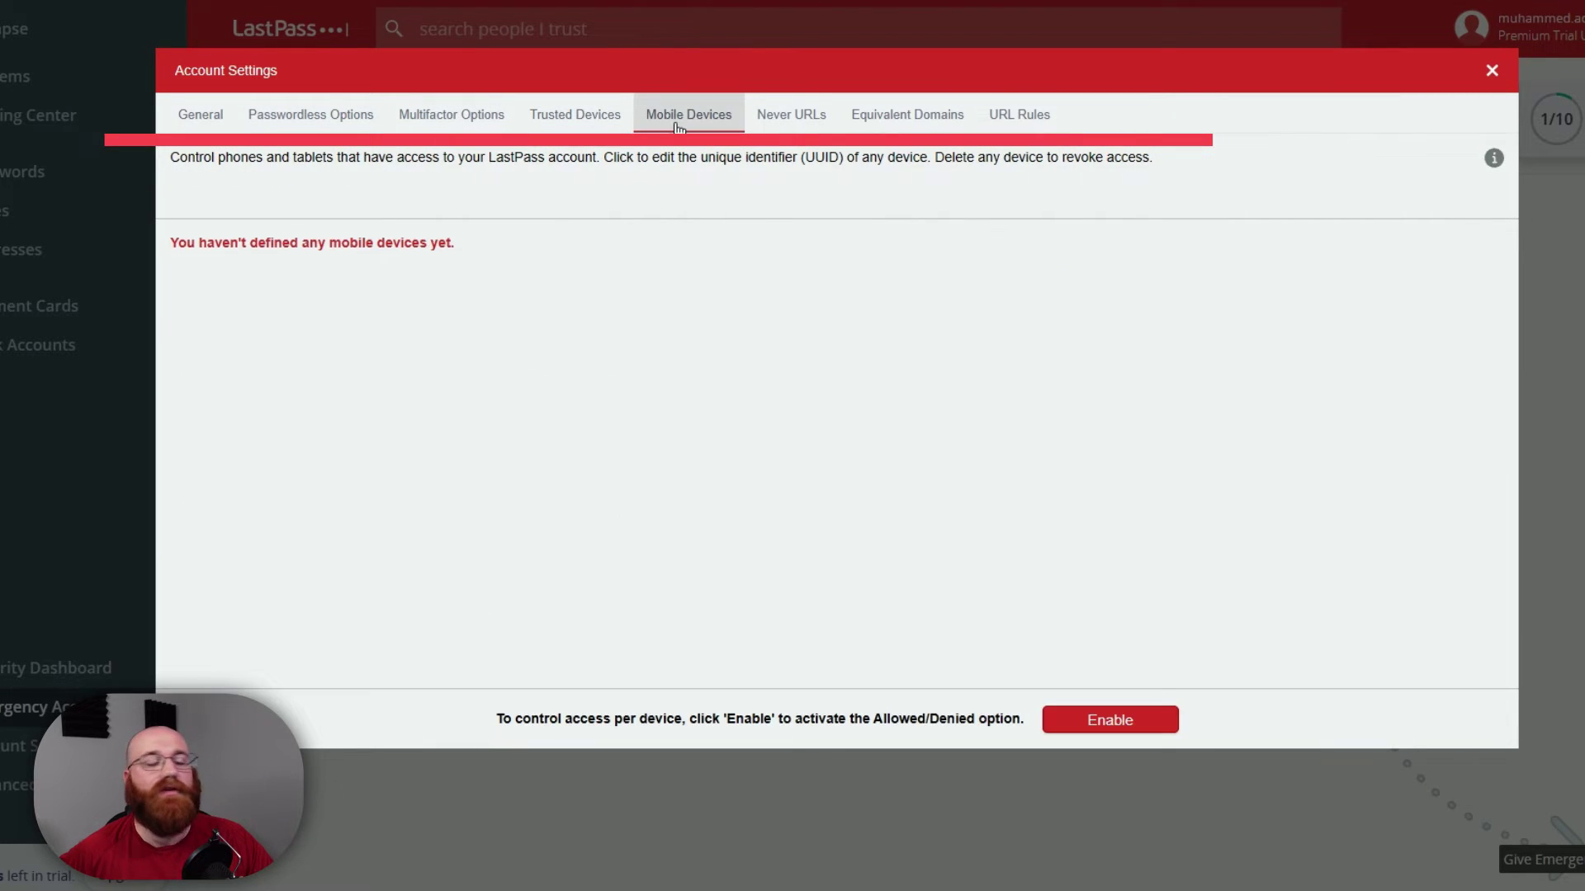
left_click(764, 124)
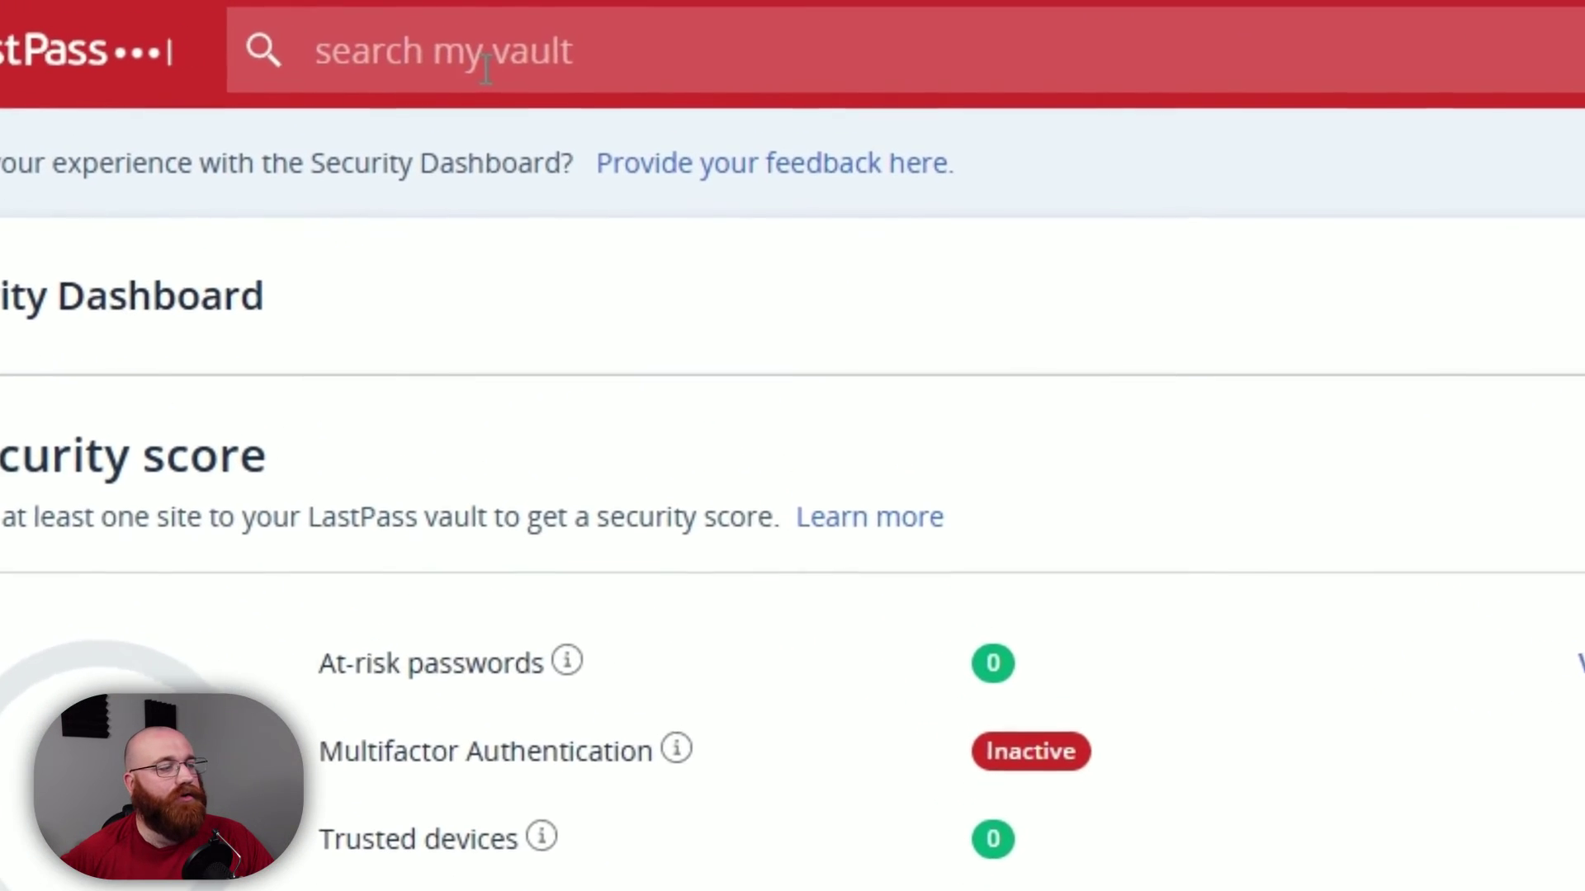
Click into the vault search box, then leave it without searching
left_click(487, 70)
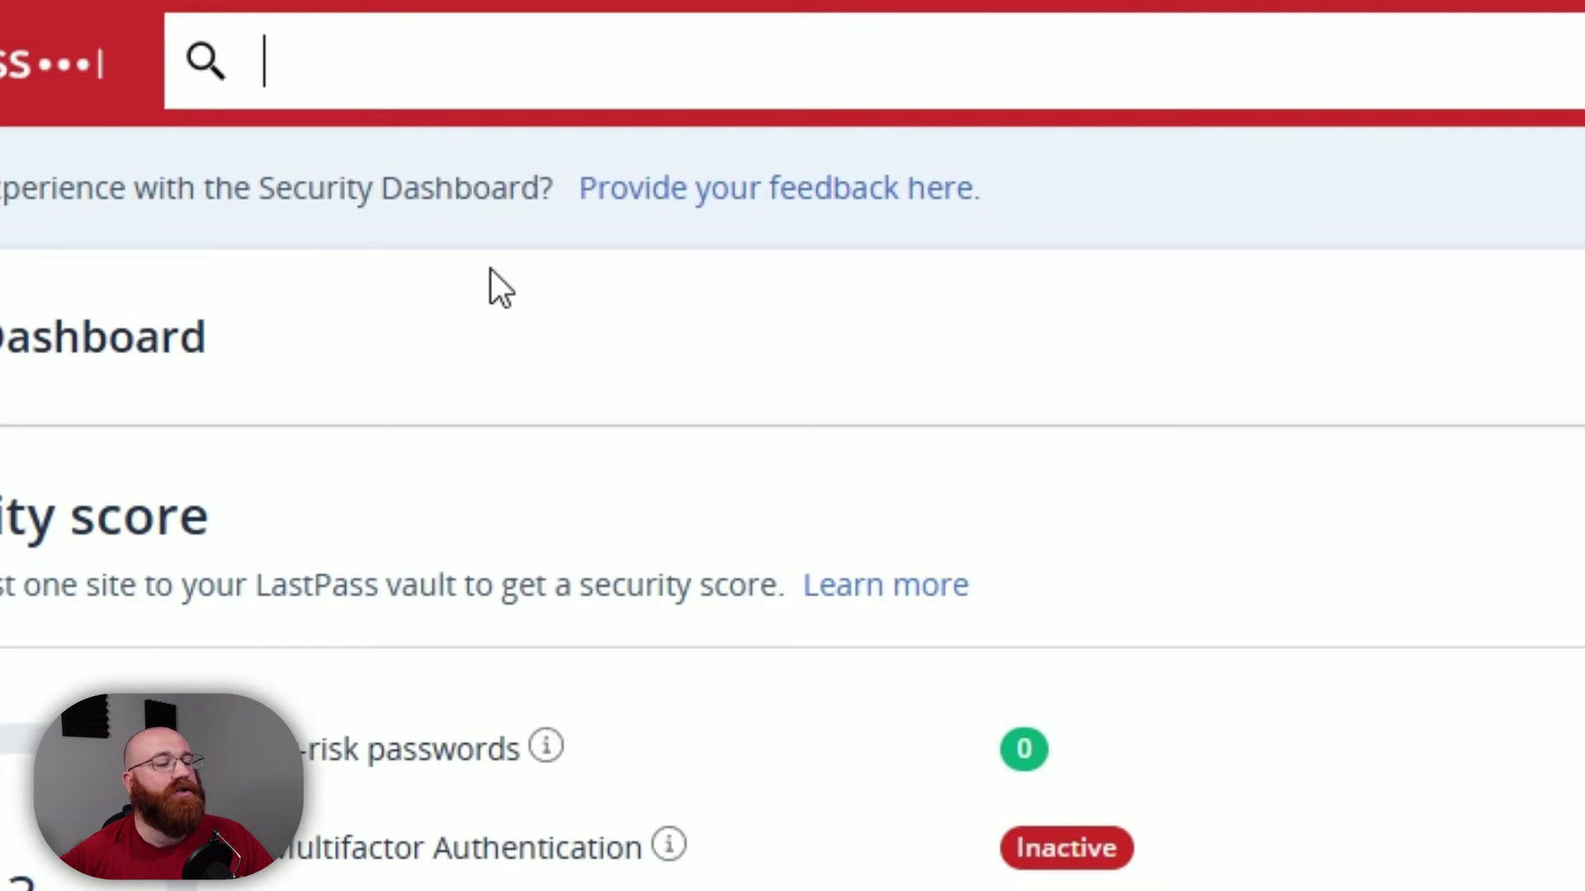
left_click(490, 269)
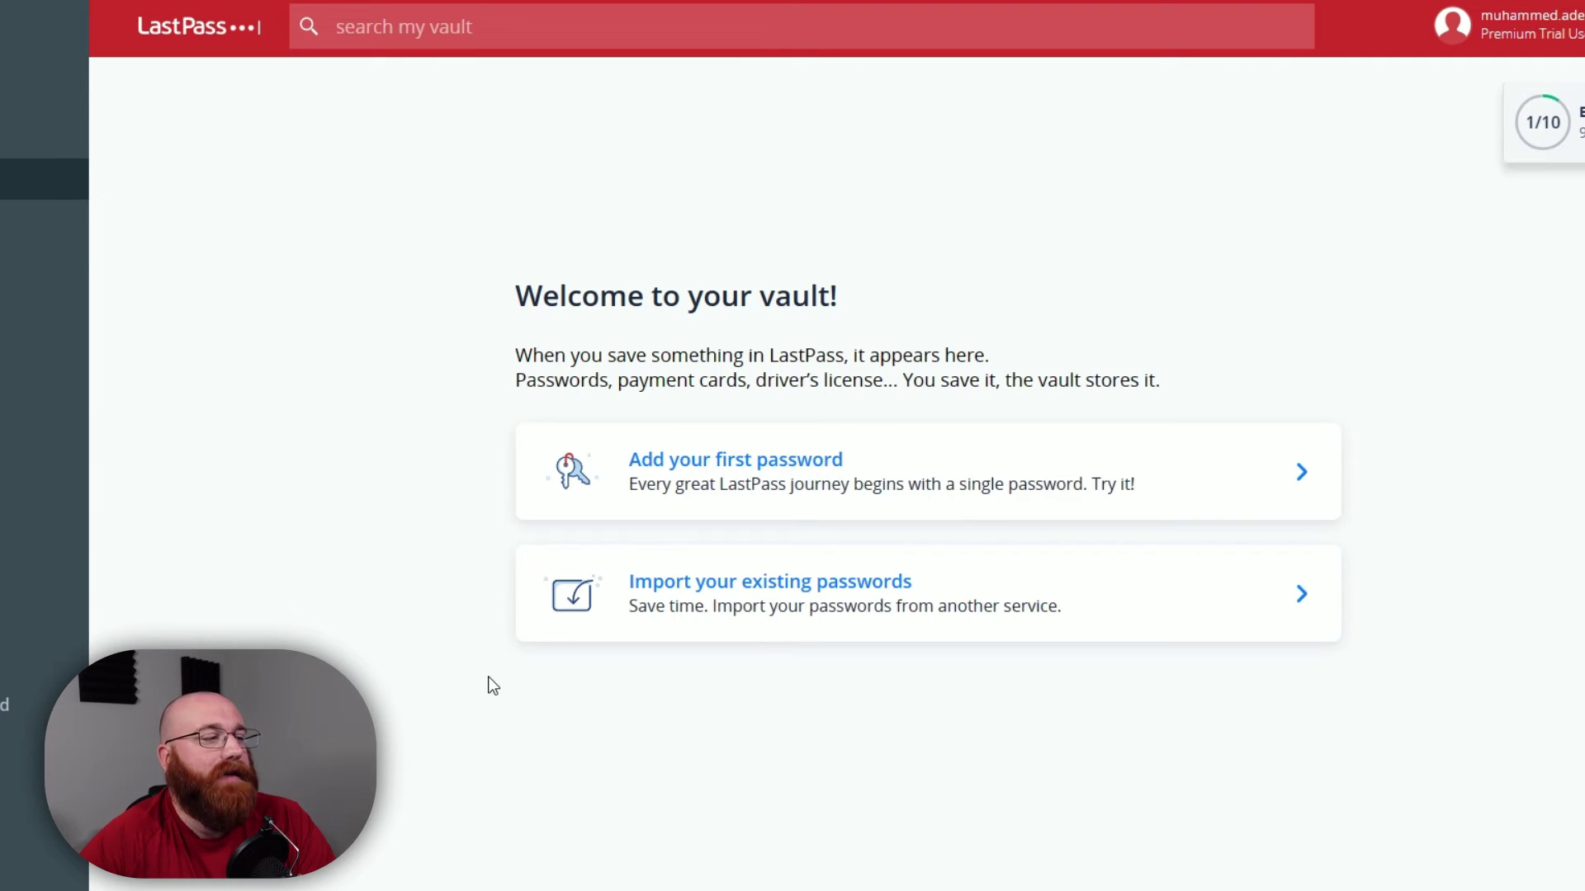
Choose 'Add your first password' and pick the Password item type
left_click(725, 484)
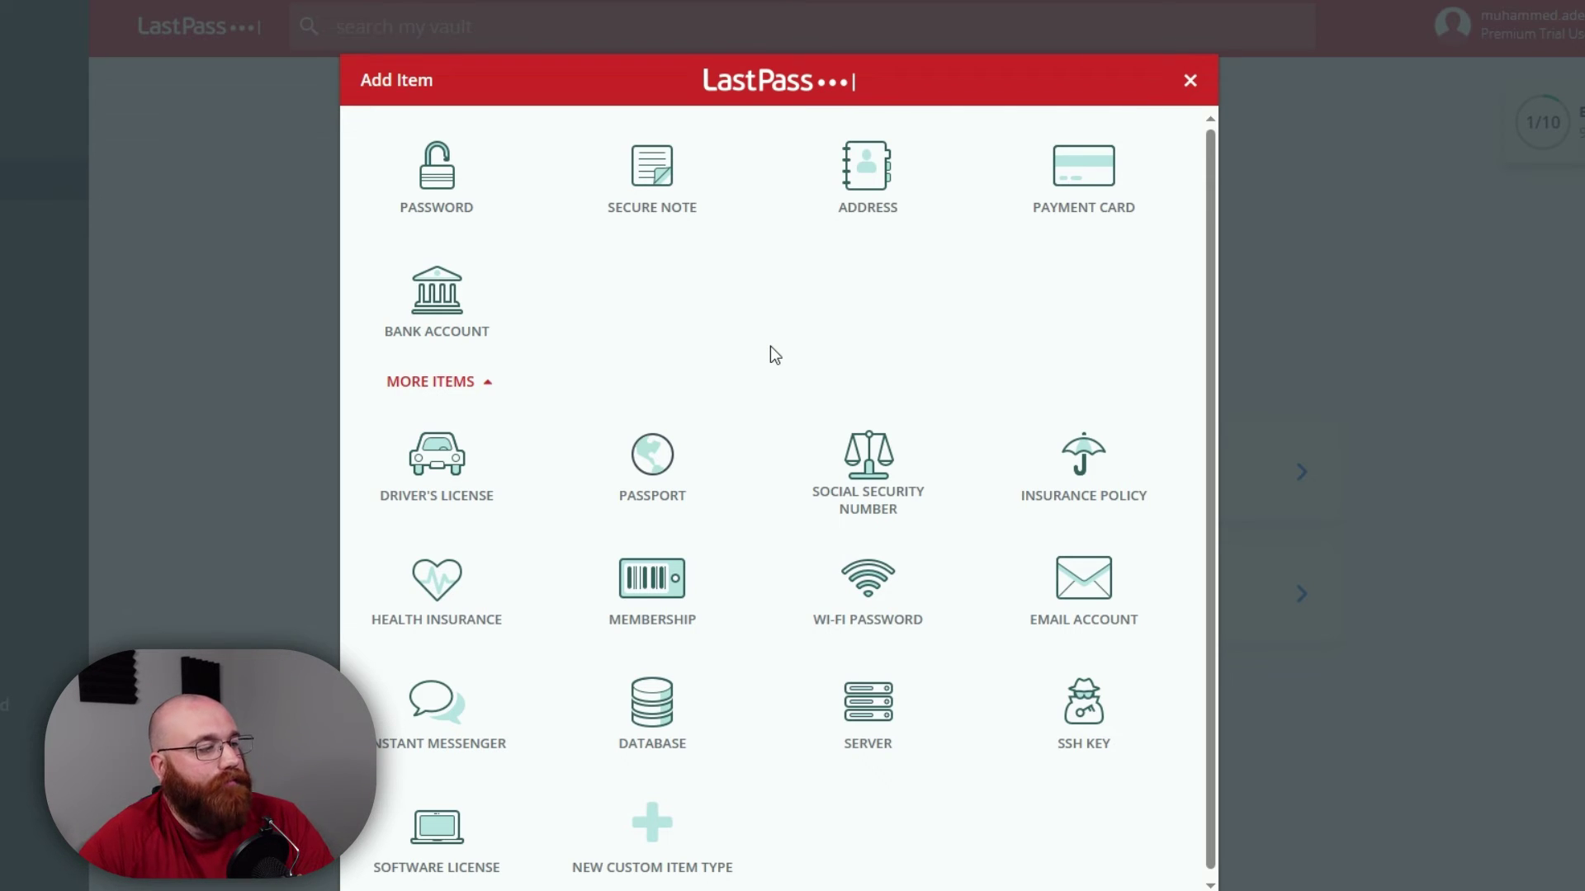
left_click(436, 169)
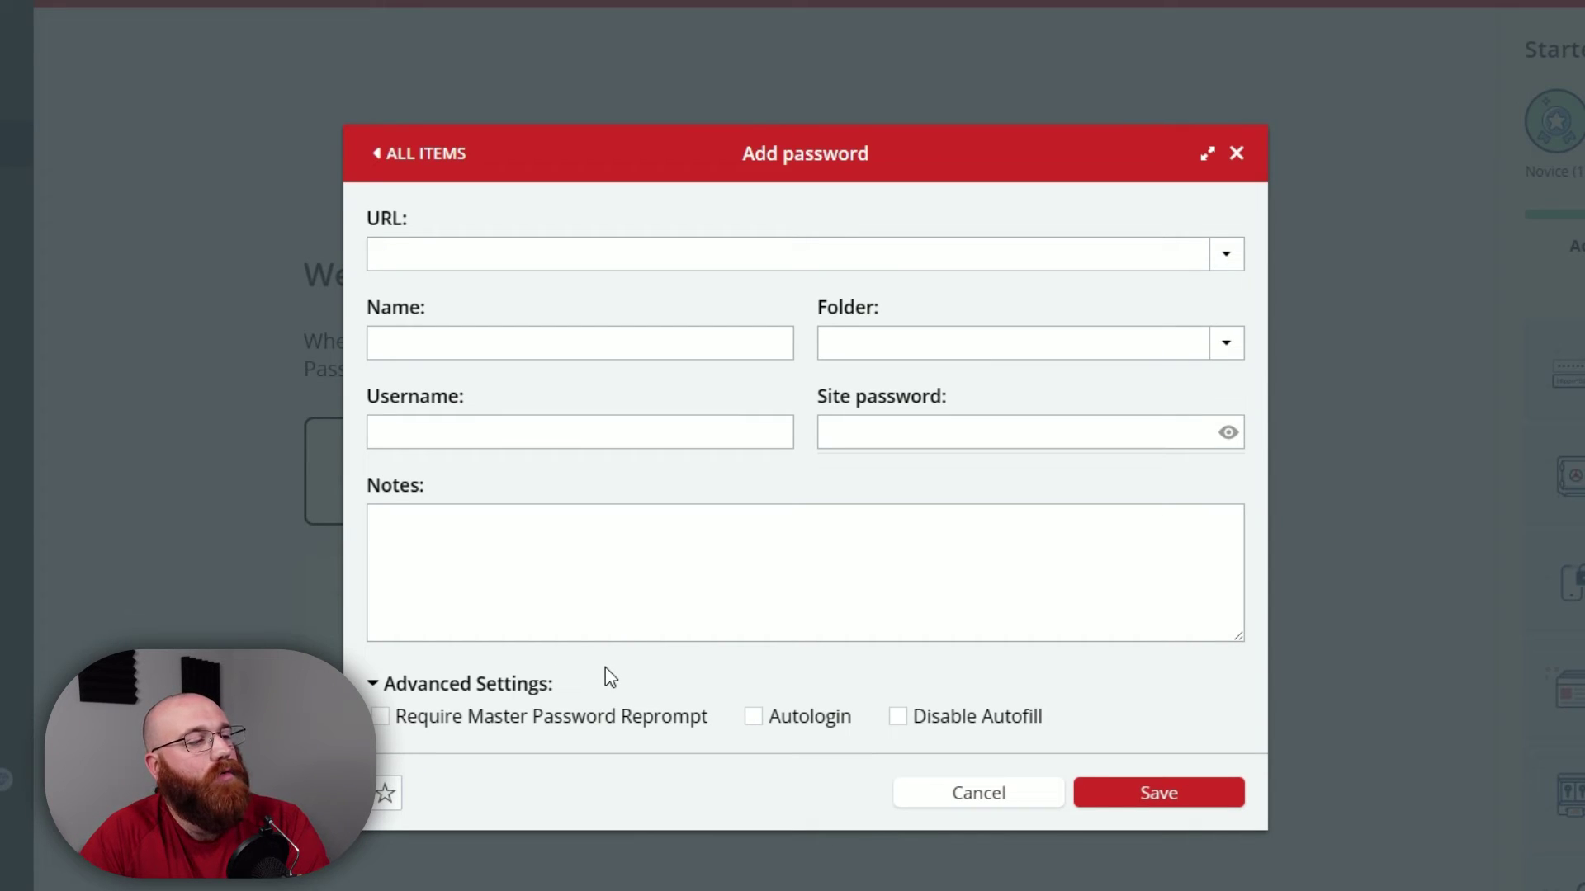
Enter 'facebook' as the URL and pick the facebook.com suggestion
left_click(450, 260)
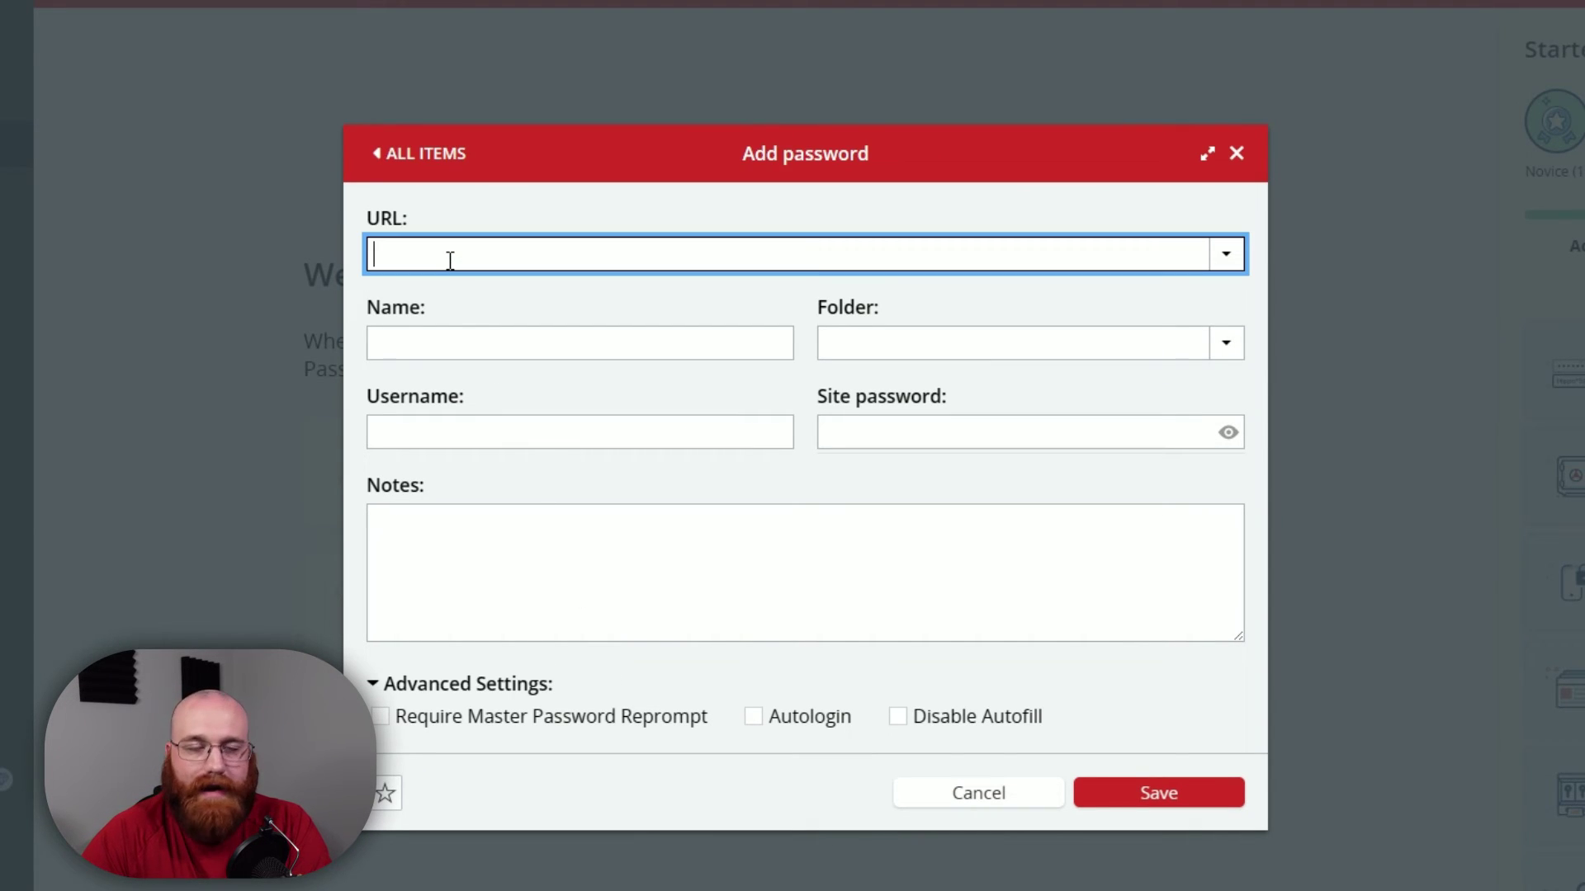
type("fa")
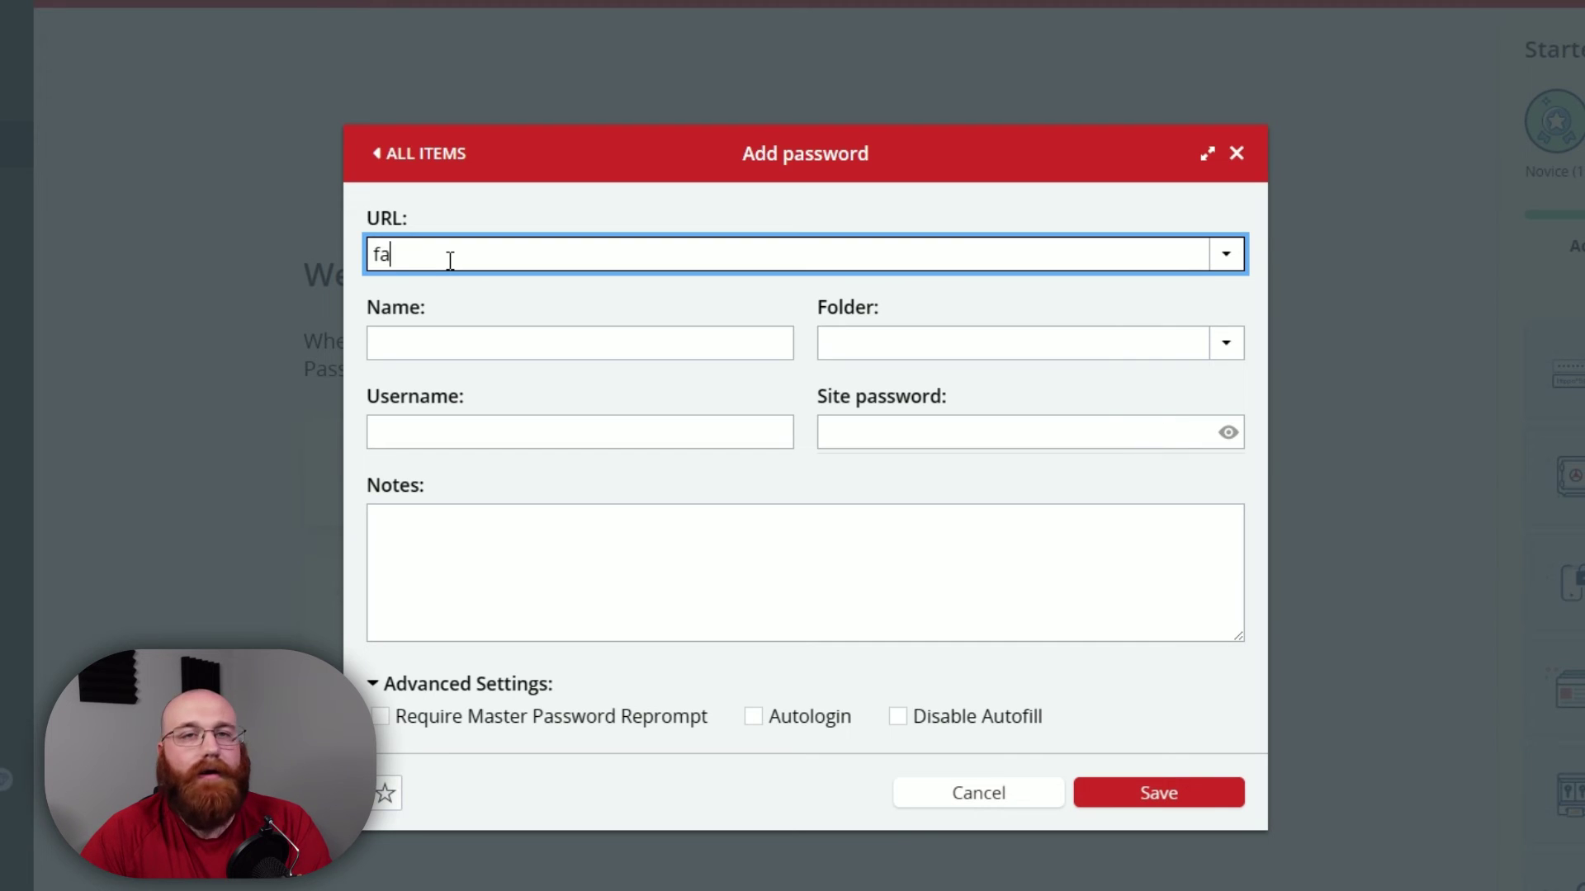
type("cebook")
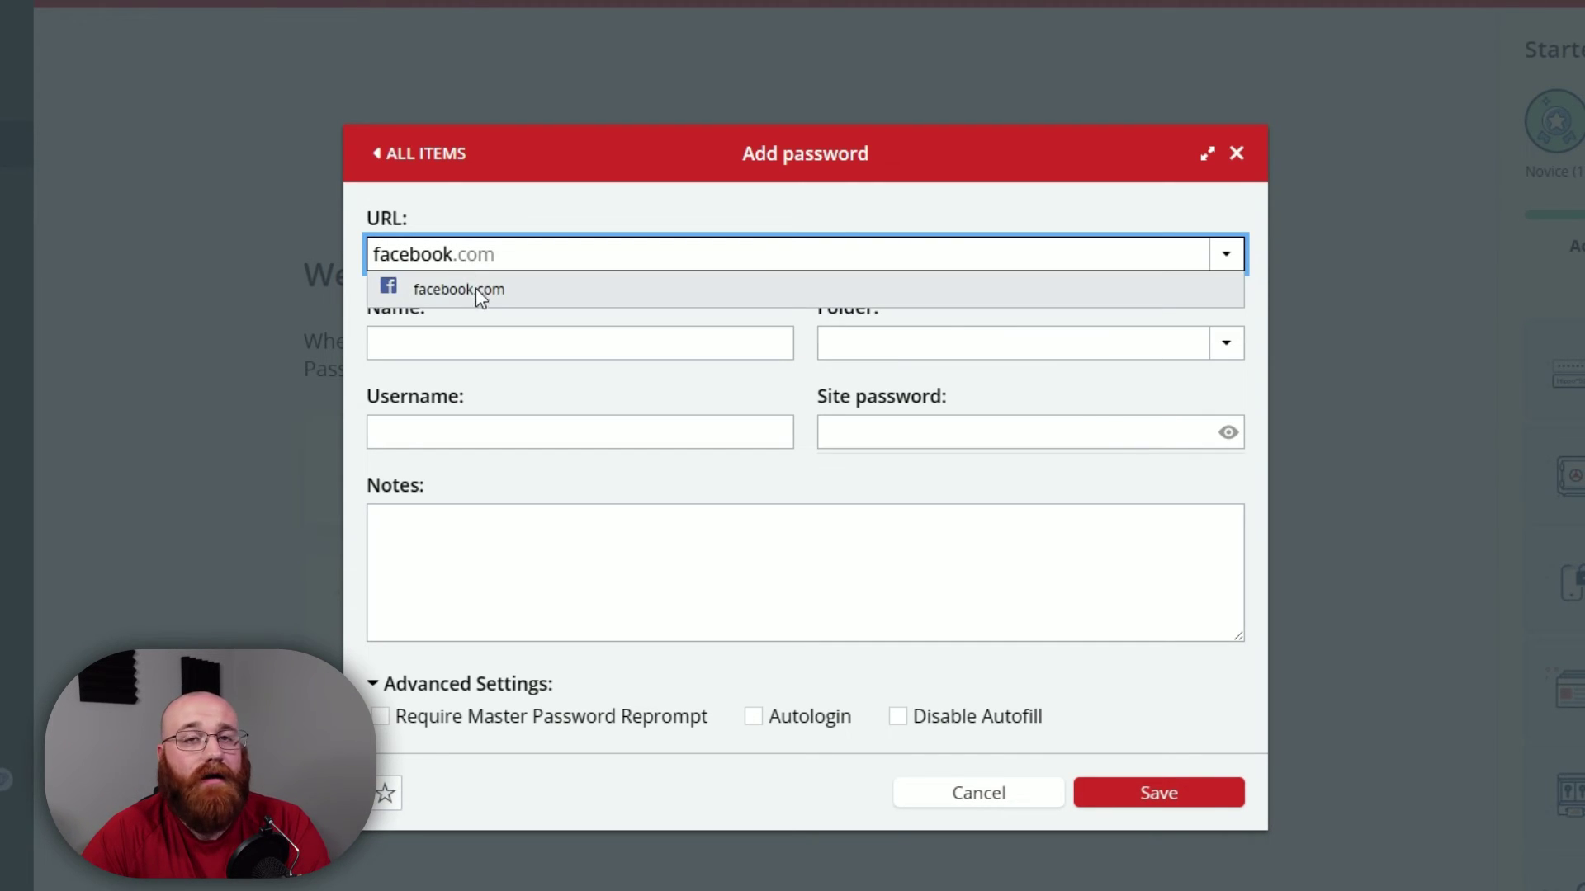
left_click(484, 289)
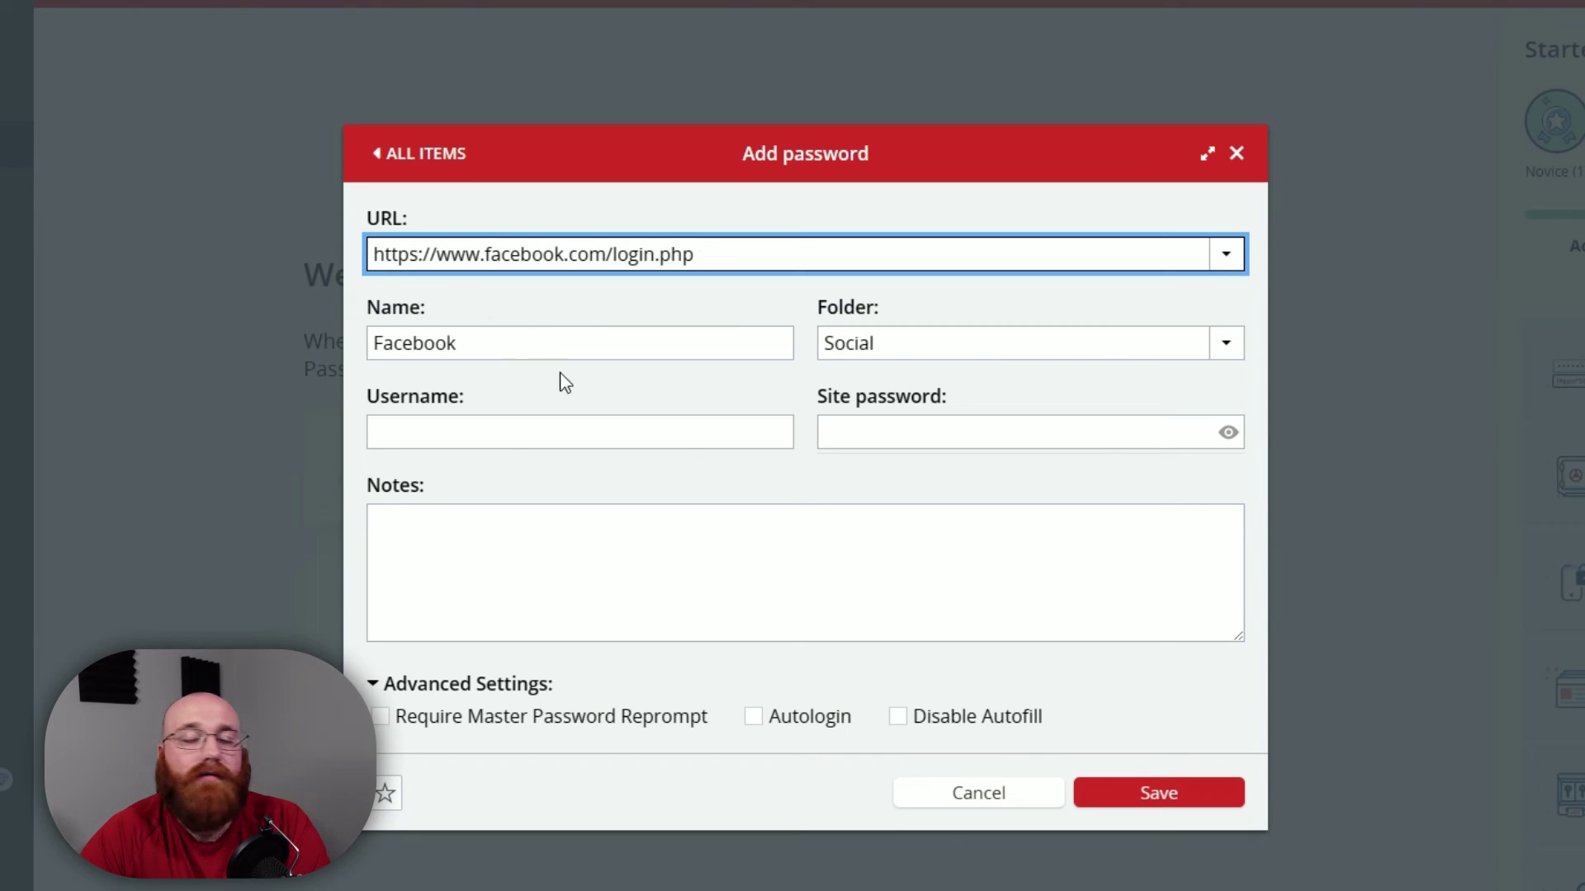
Fill in the account username and site password, then toggle Advanced Settings
left_click(574, 389)
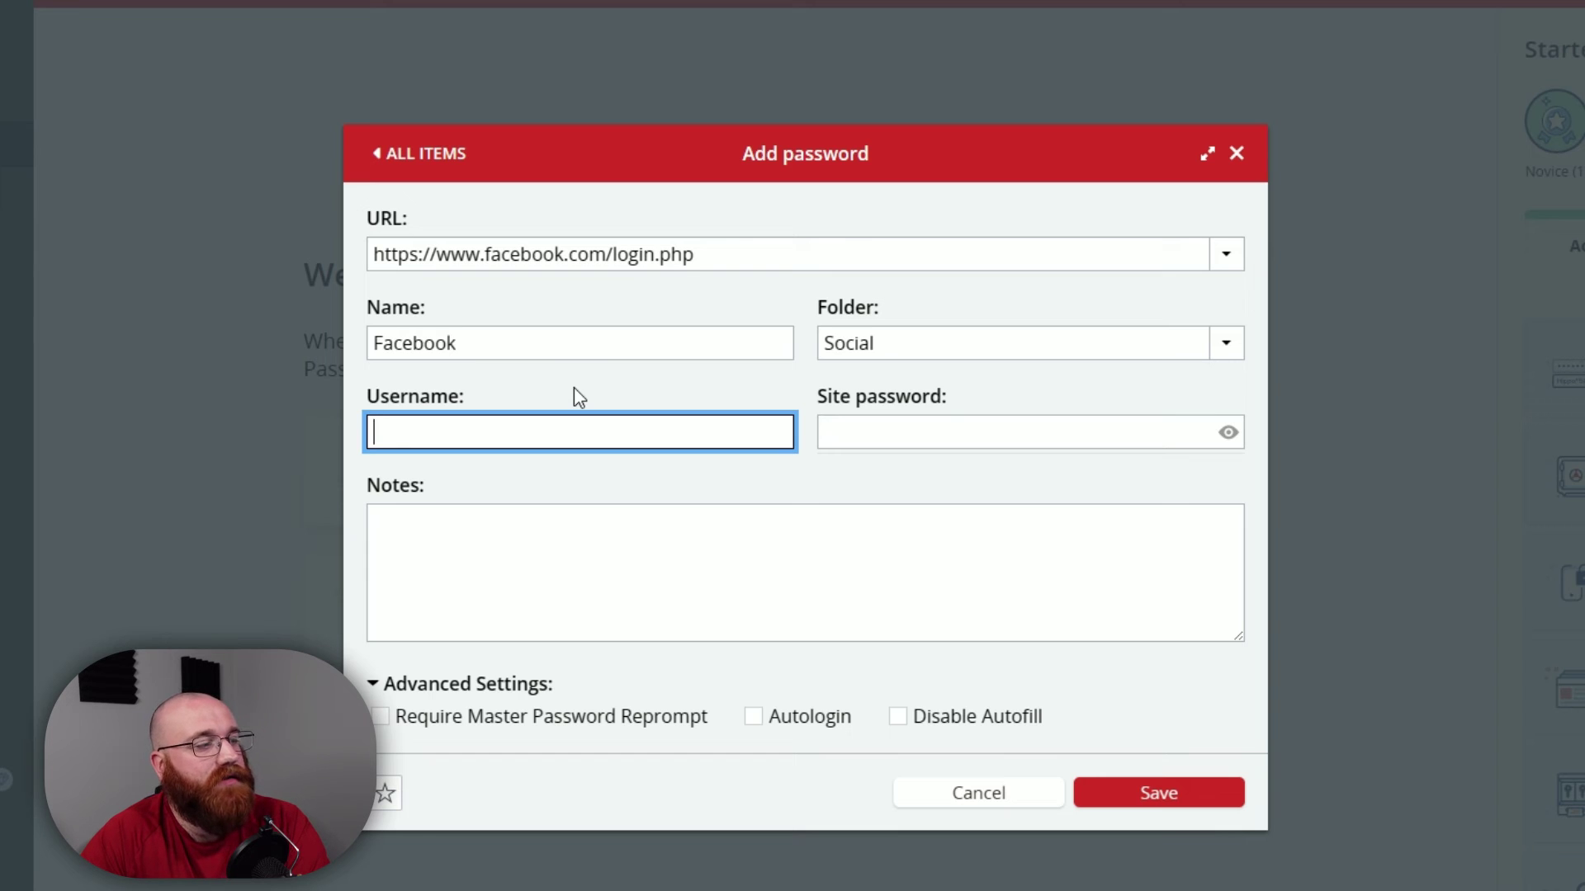
type("Chris")
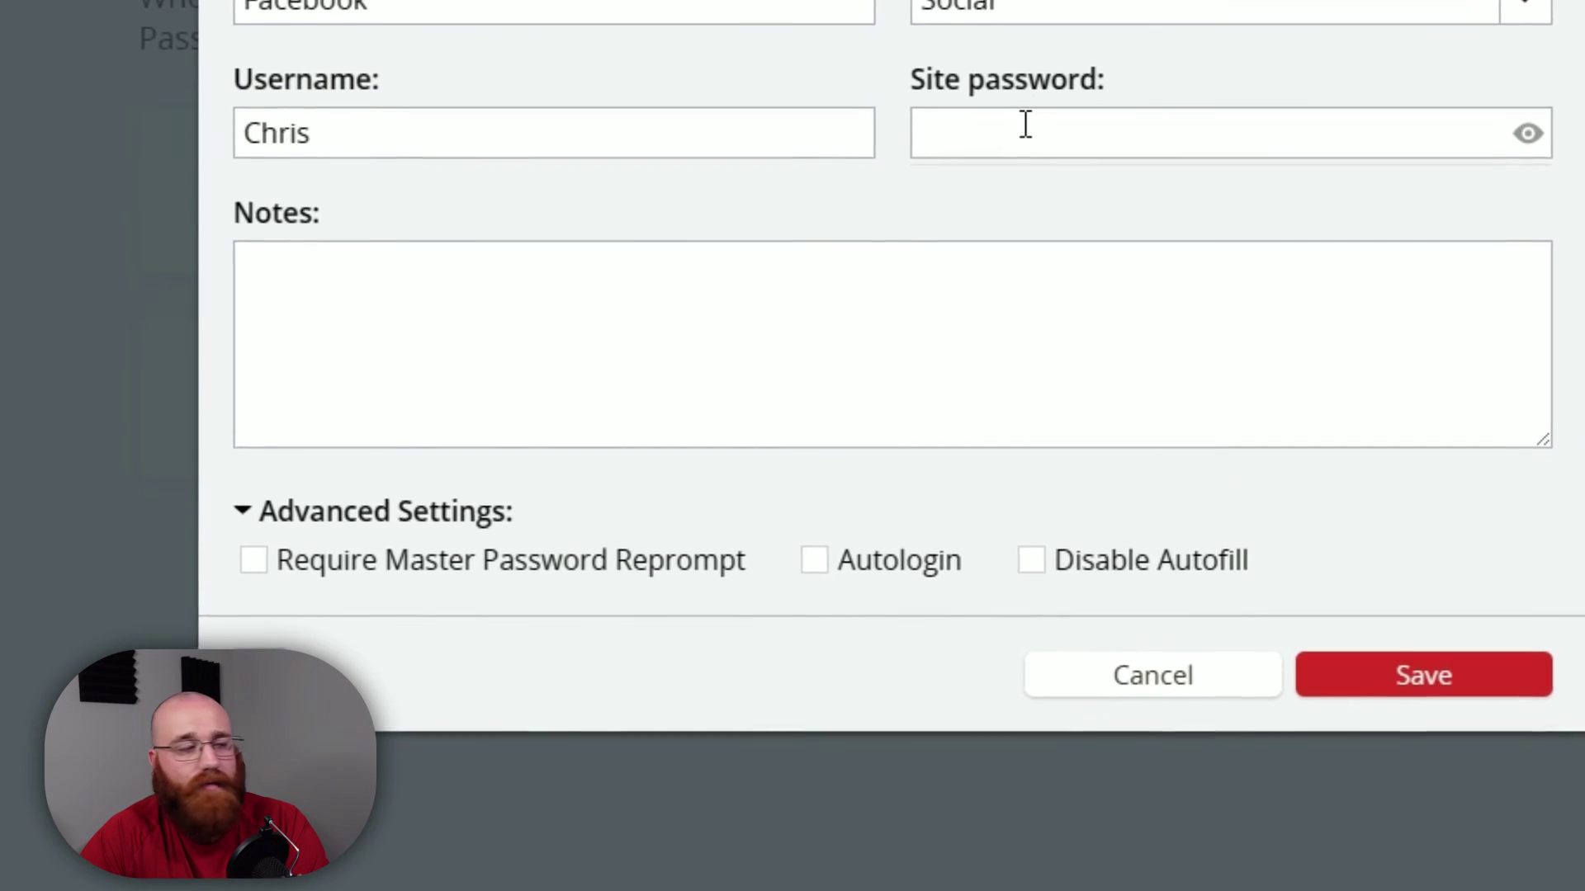
left_click(989, 182)
type("•••••••••")
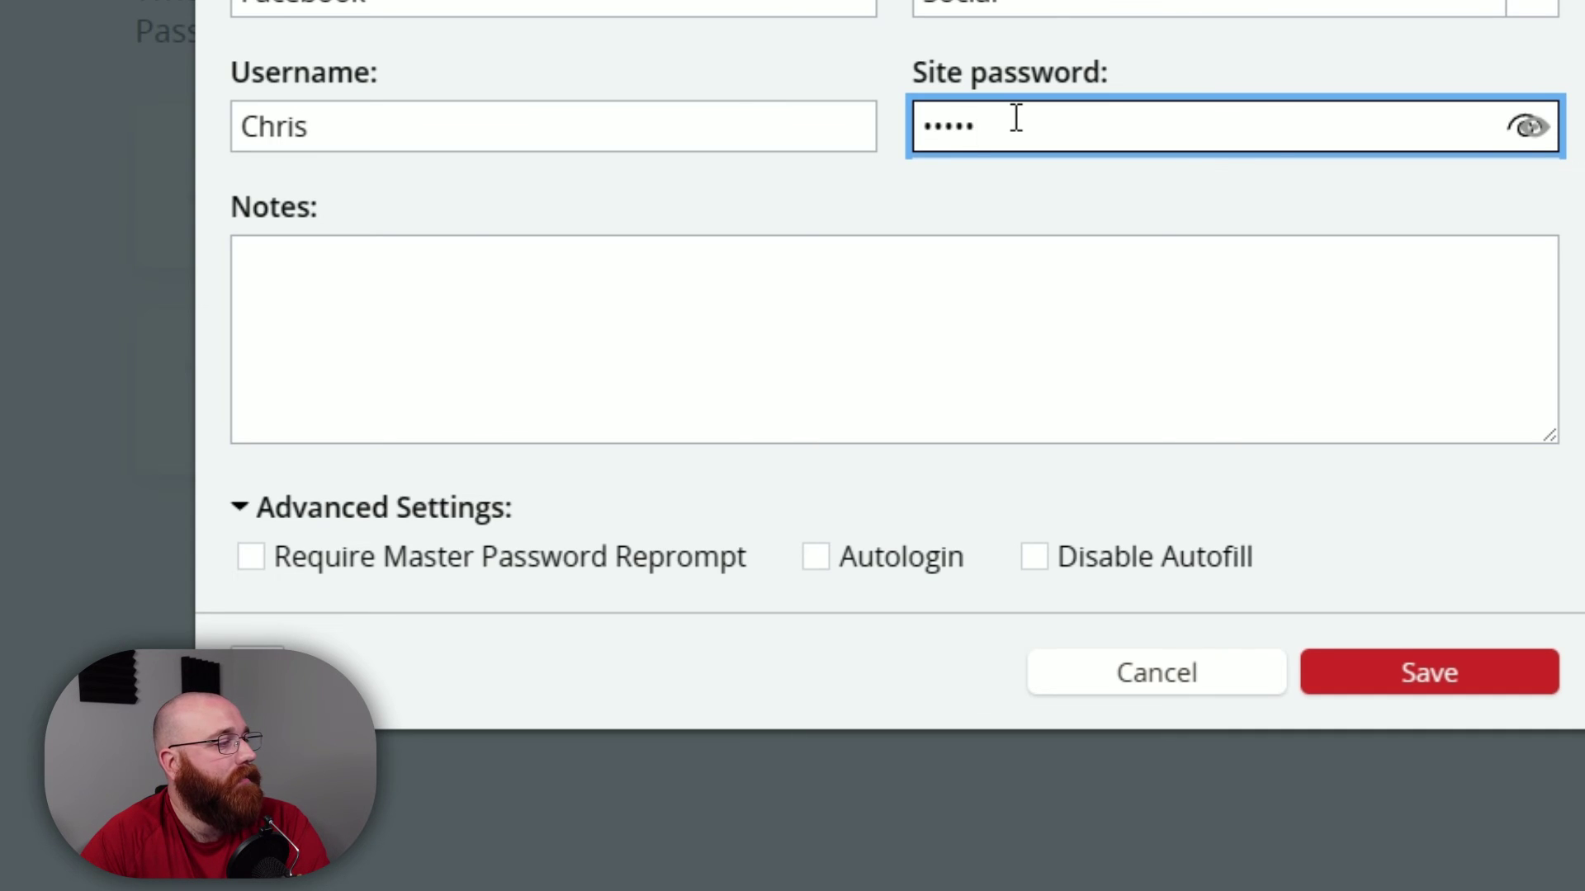
left_click(651, 293)
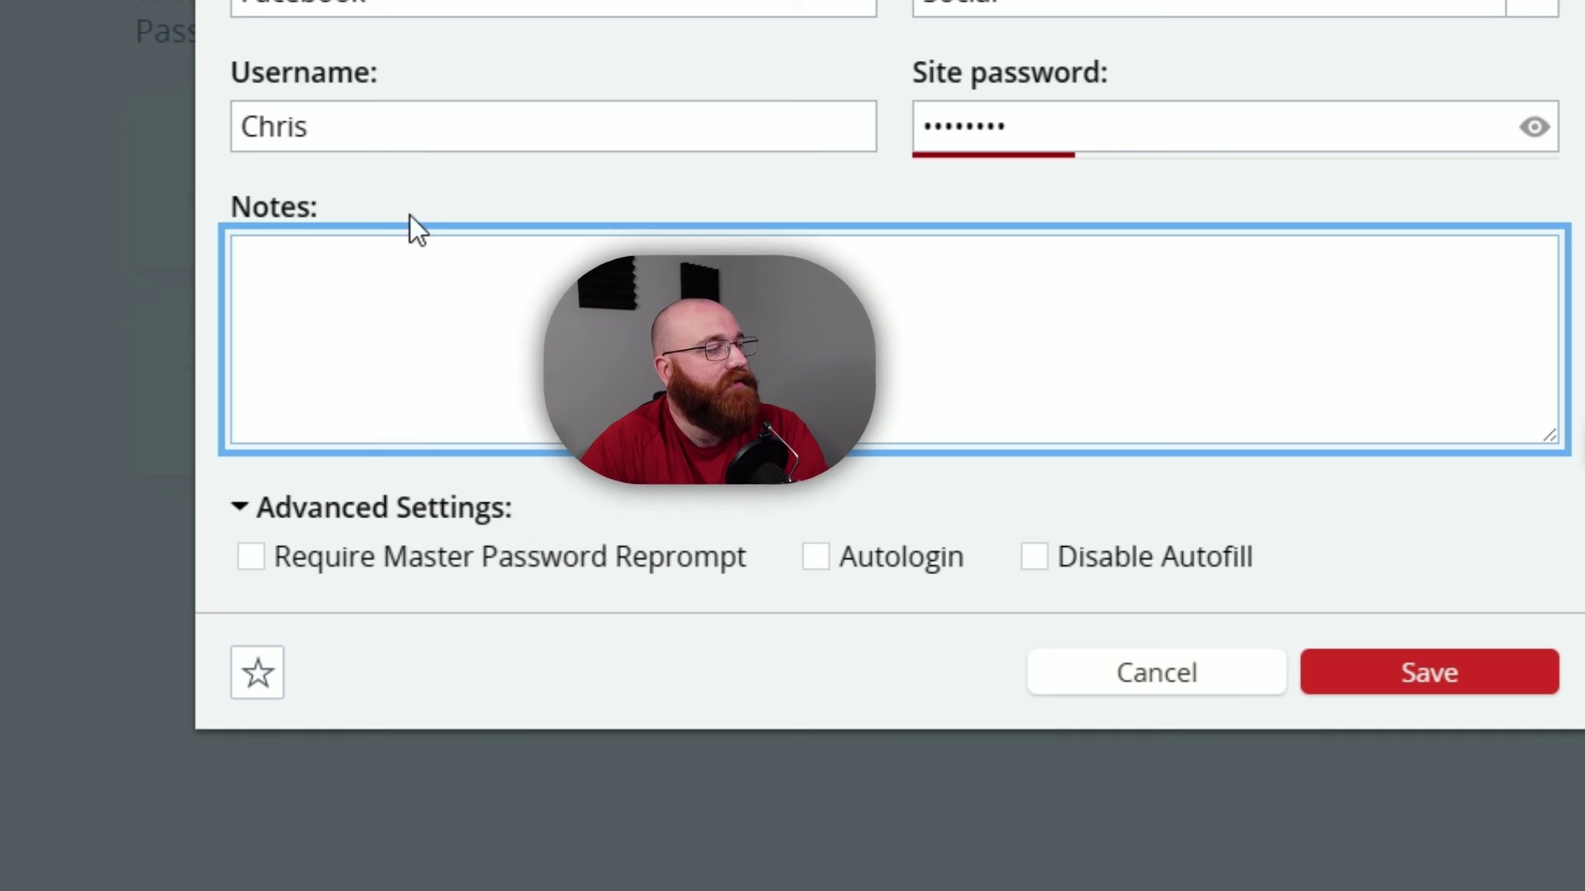
left_click(507, 471)
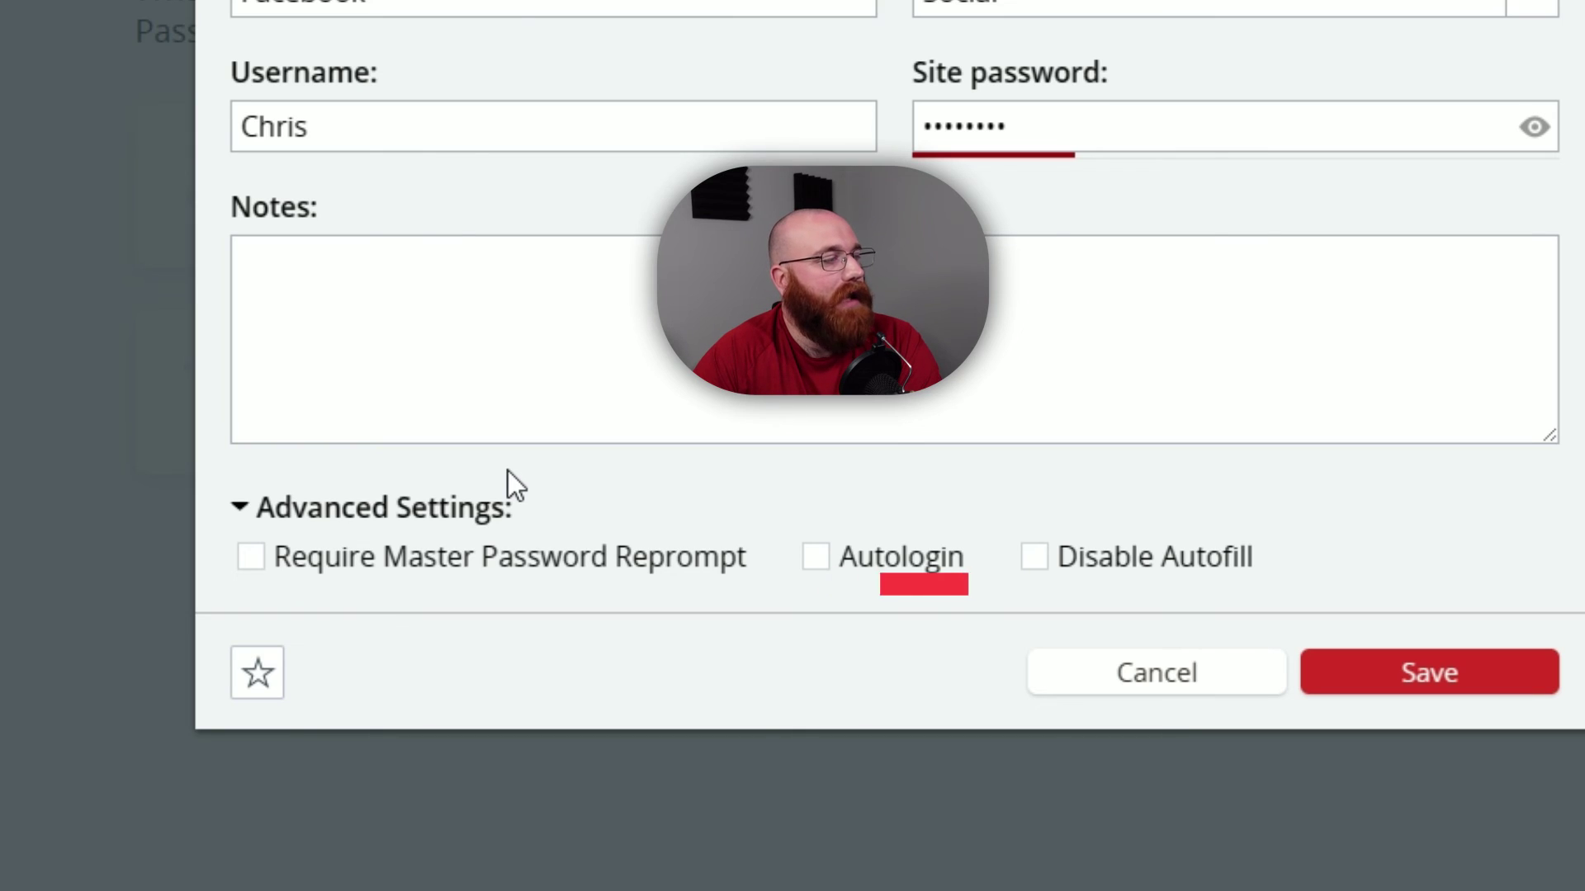
left_click(248, 521)
left_click(248, 522)
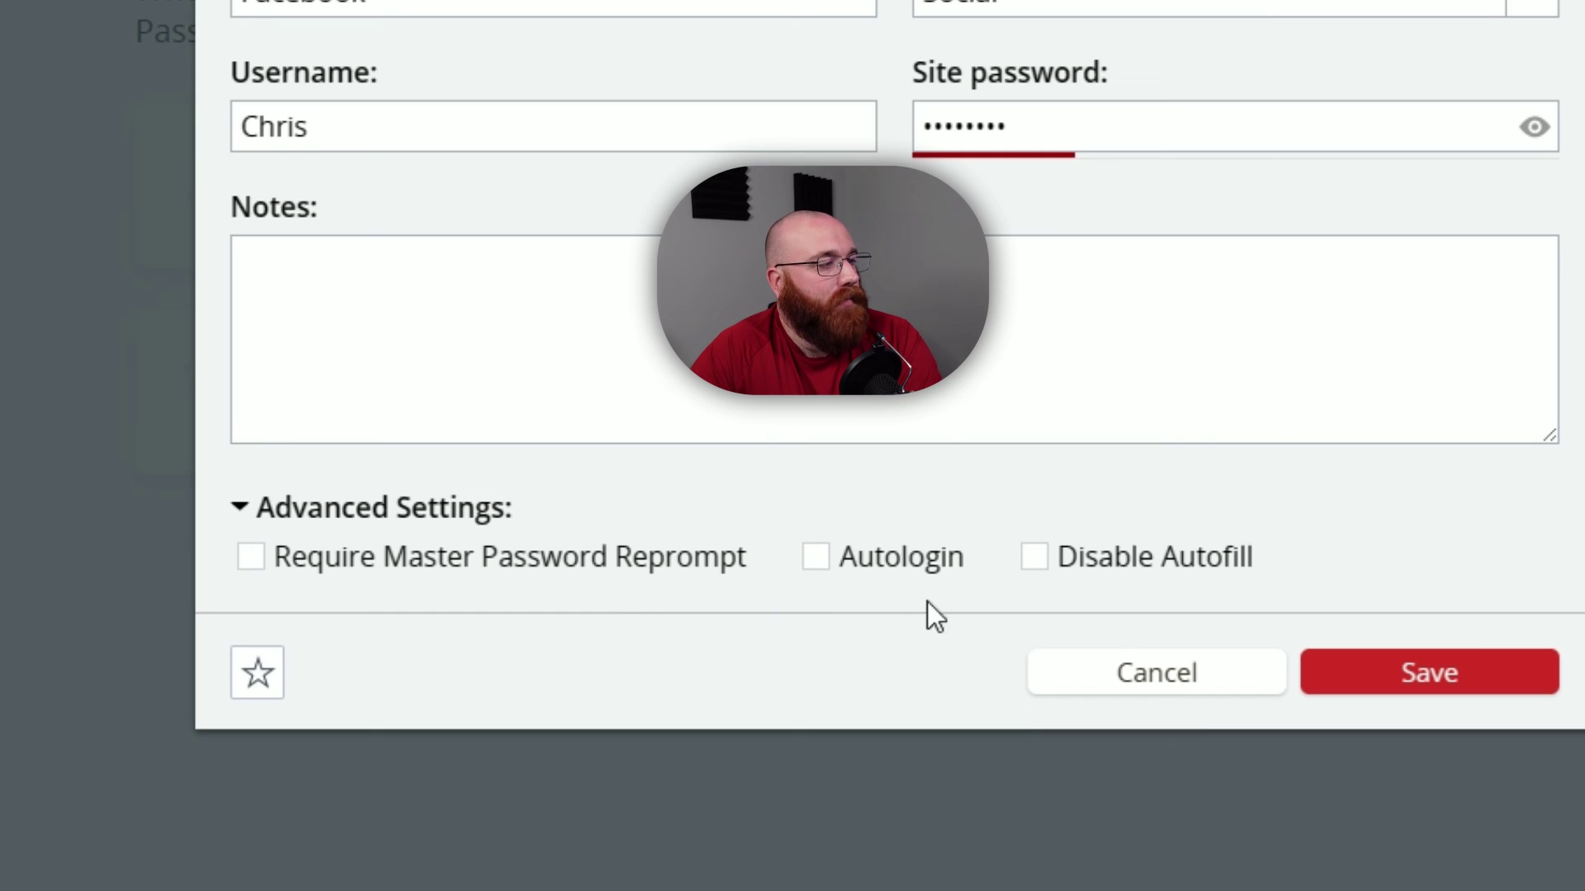
Save the new Facebook login entry to the vault from the Add password form
left_click(1432, 689)
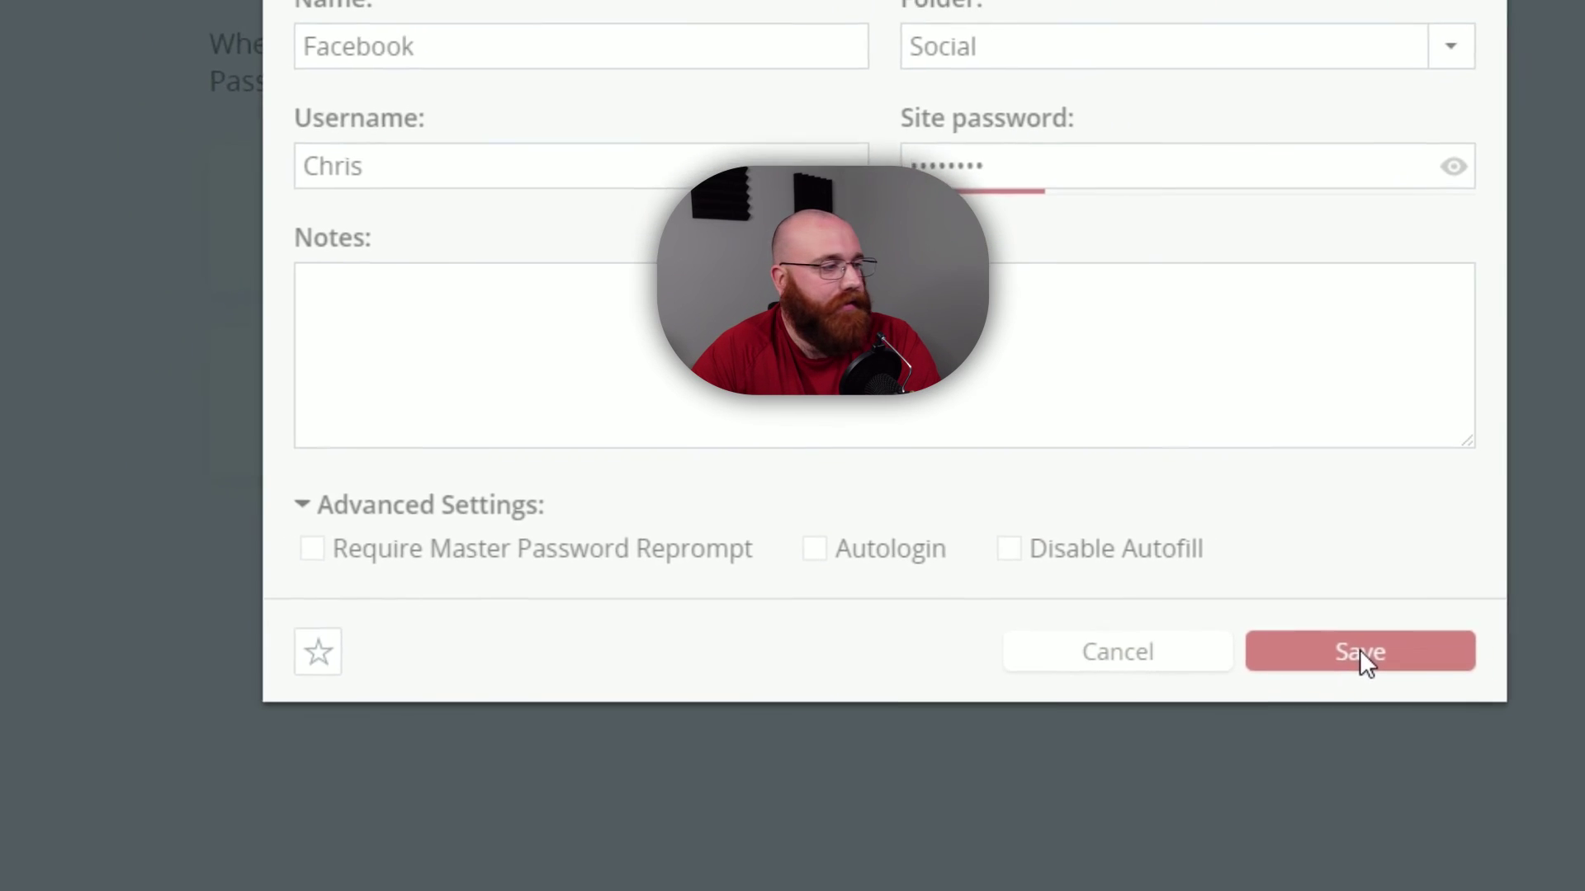